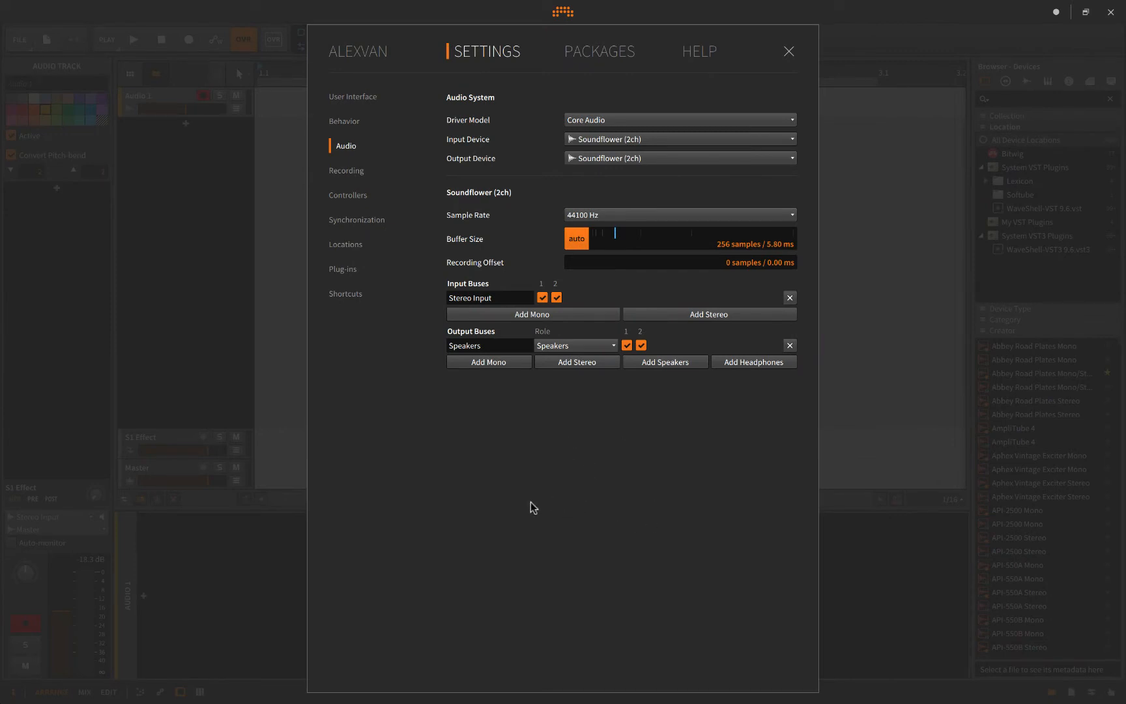
# Switch to Ableton Live and close its Preferences window
pyautogui.hotkey('ctrl', 'Right')
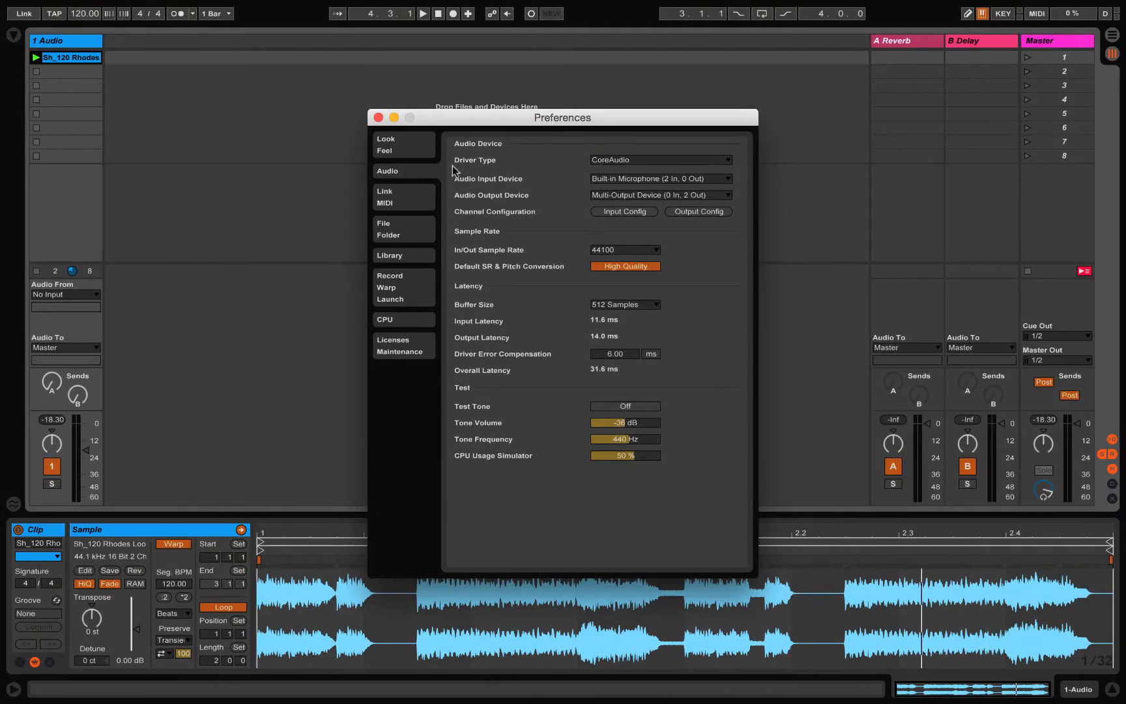
pyautogui.click(378, 117)
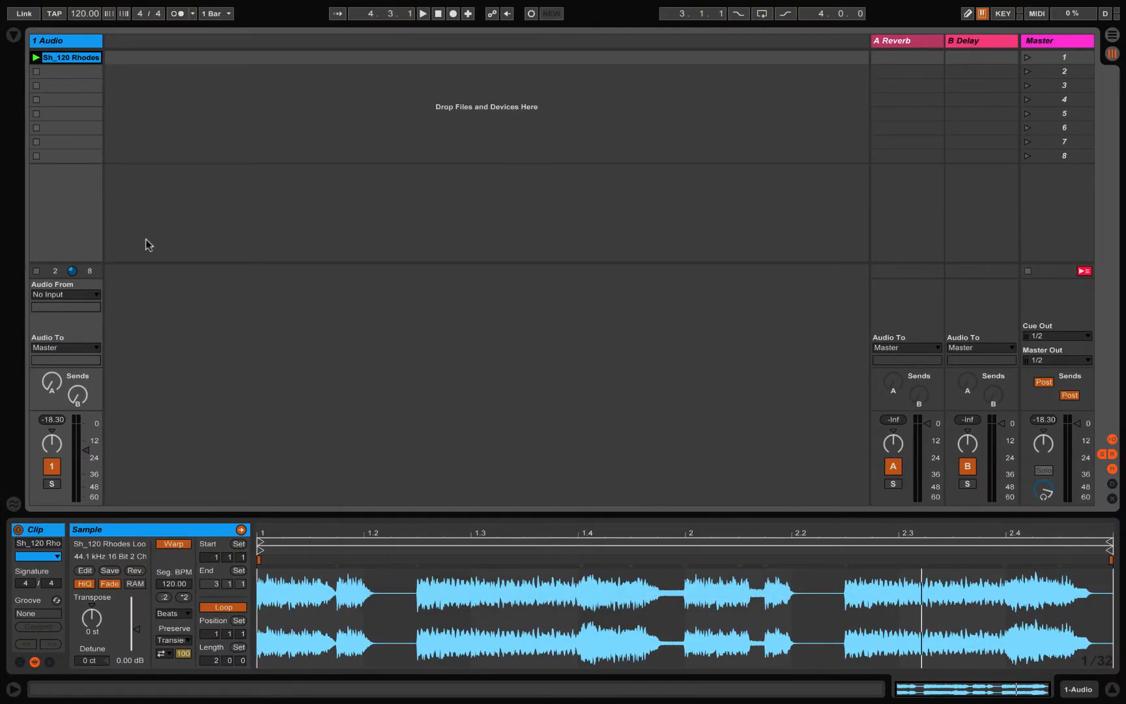
# Switch to the browser and review the Soundflower for Mac description, pros and cons on the Softonic download page
pyautogui.hotkey('ctrl', 'Left')
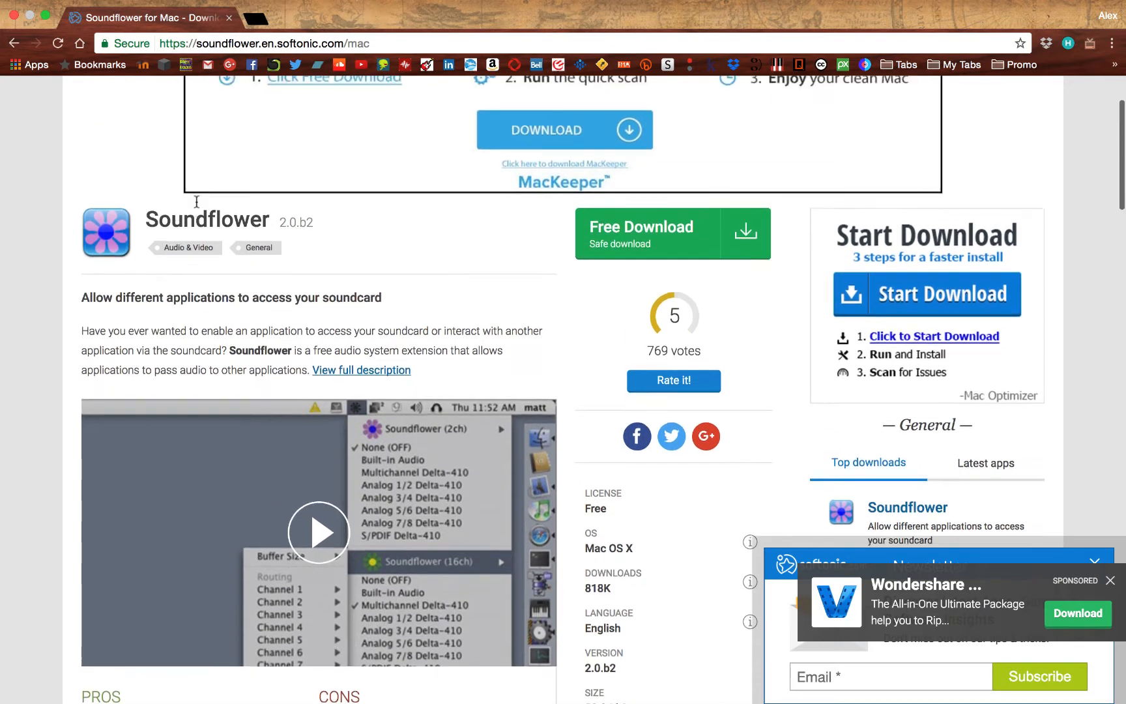
pyautogui.scroll(-1, 196, 209)
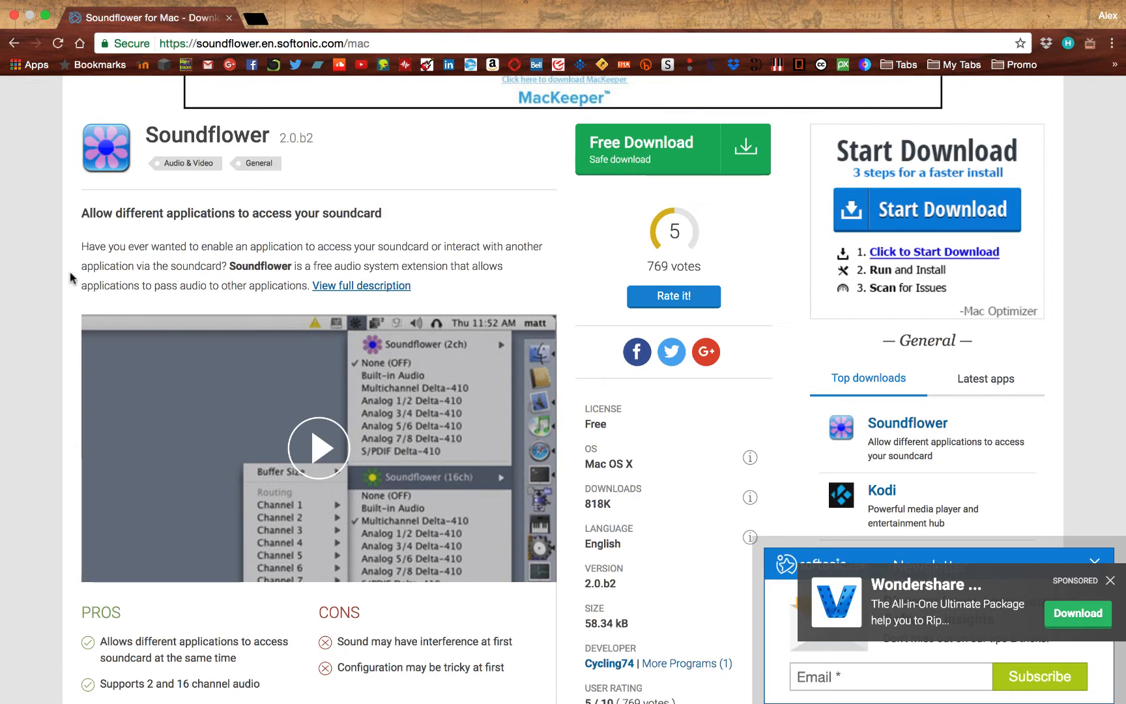
pyautogui.scroll(-2, 70, 272)
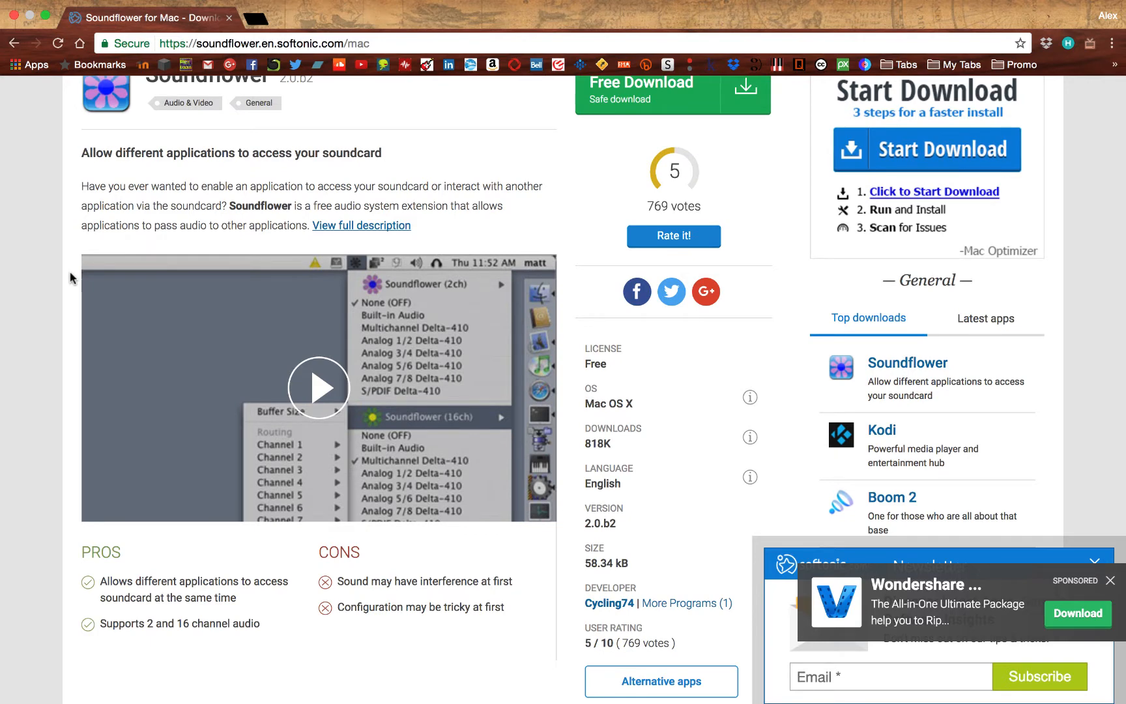
pyautogui.scroll(2, 69, 272)
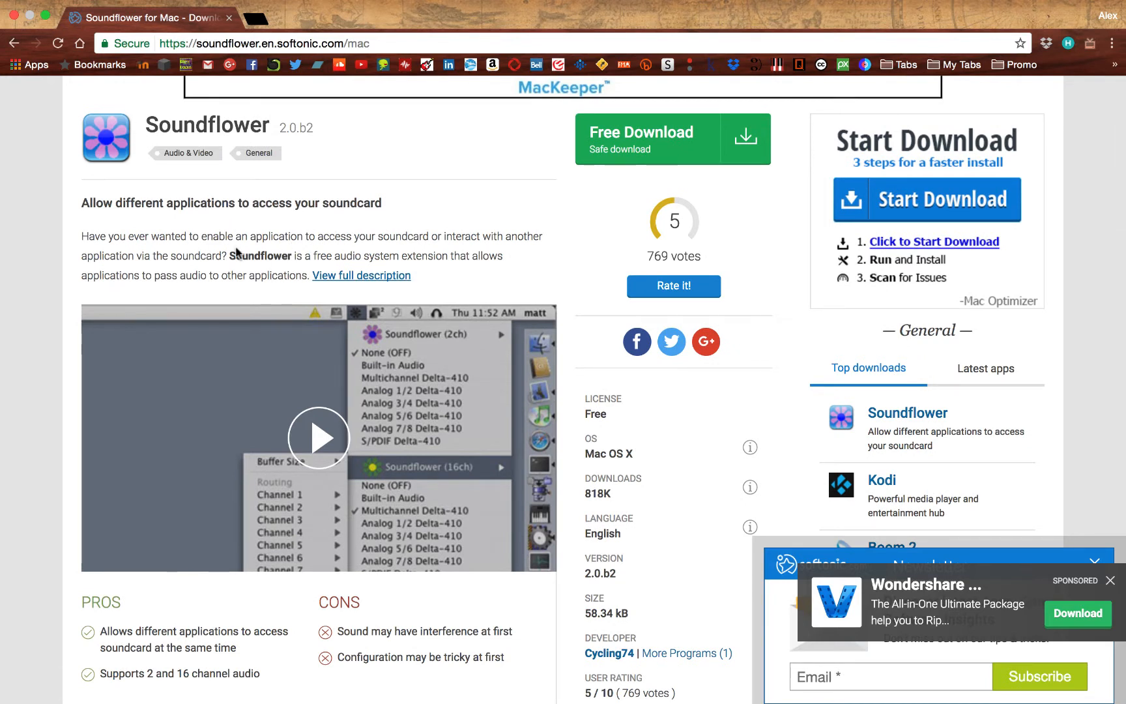
# Switch to Audio MIDI Setup, close its Audio Devices window and quit the application
pyautogui.hotkey('ctrl', 'Left')
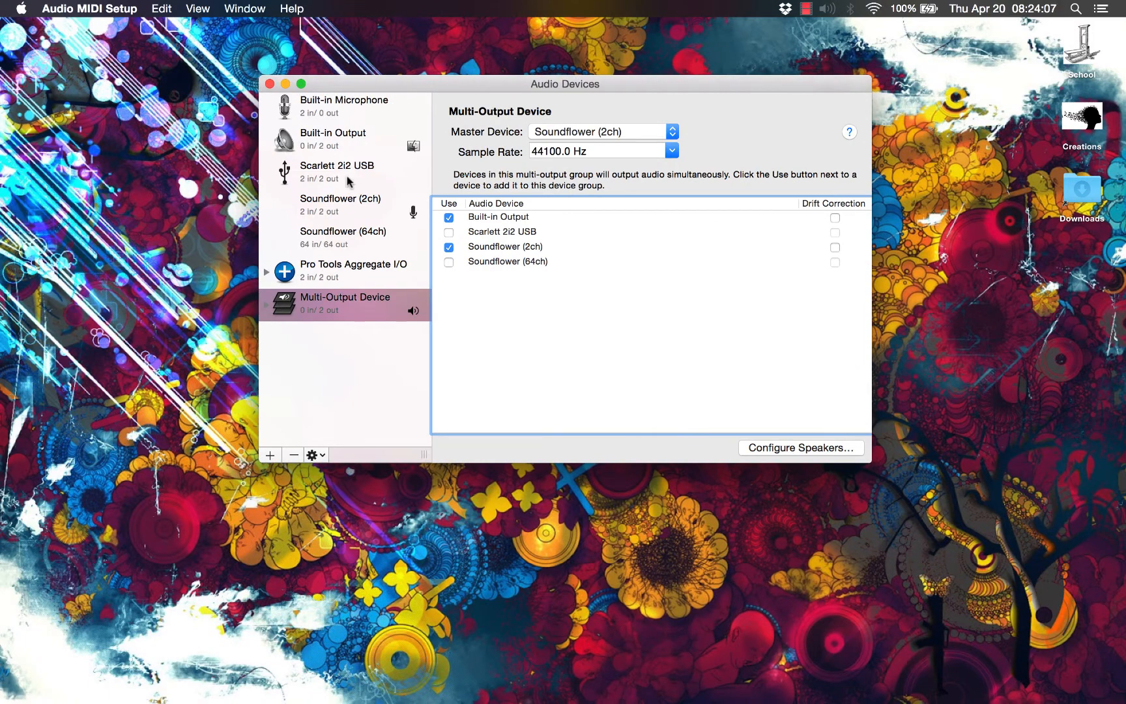
pyautogui.click(270, 83)
pyautogui.click(113, 7)
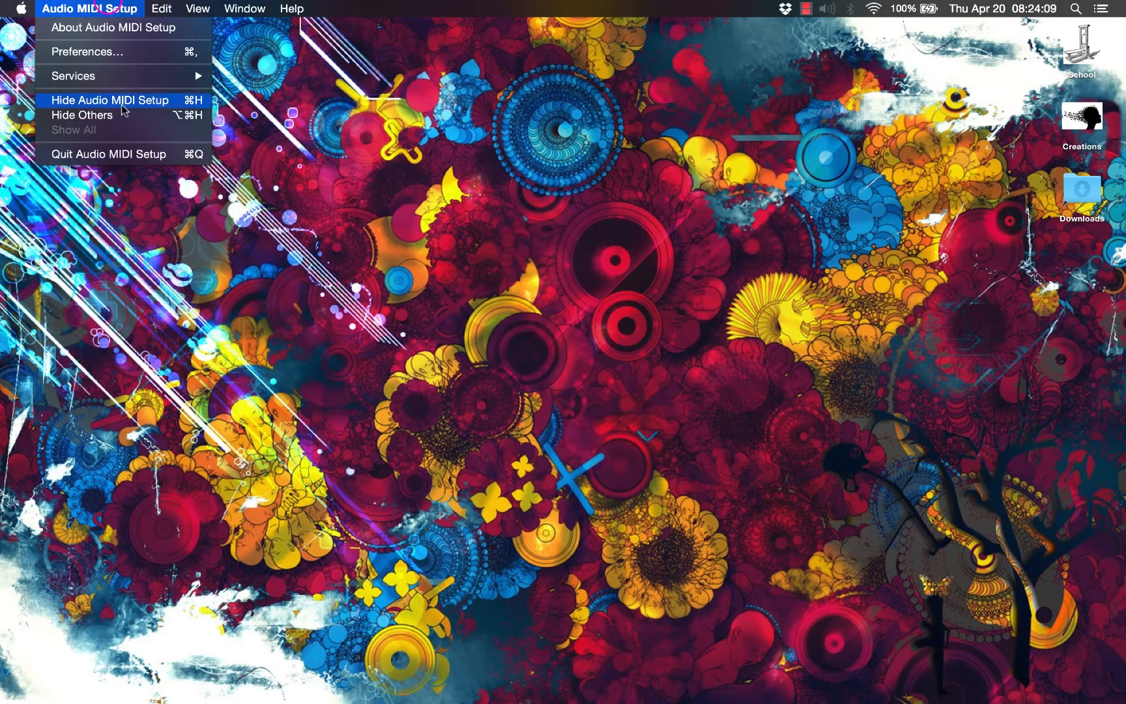
pyautogui.click(129, 154)
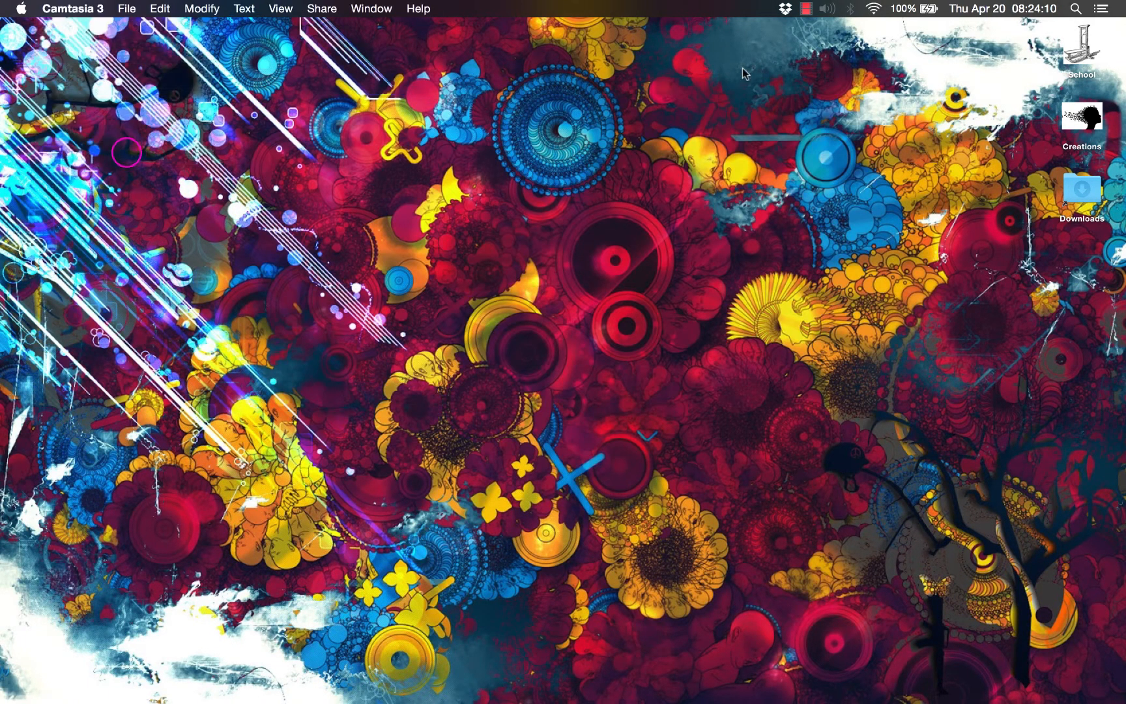
# Search the Mac for "midi" and launch Audio MIDI Setup
pyautogui.click(1075, 8)
pyautogui.write('midi')
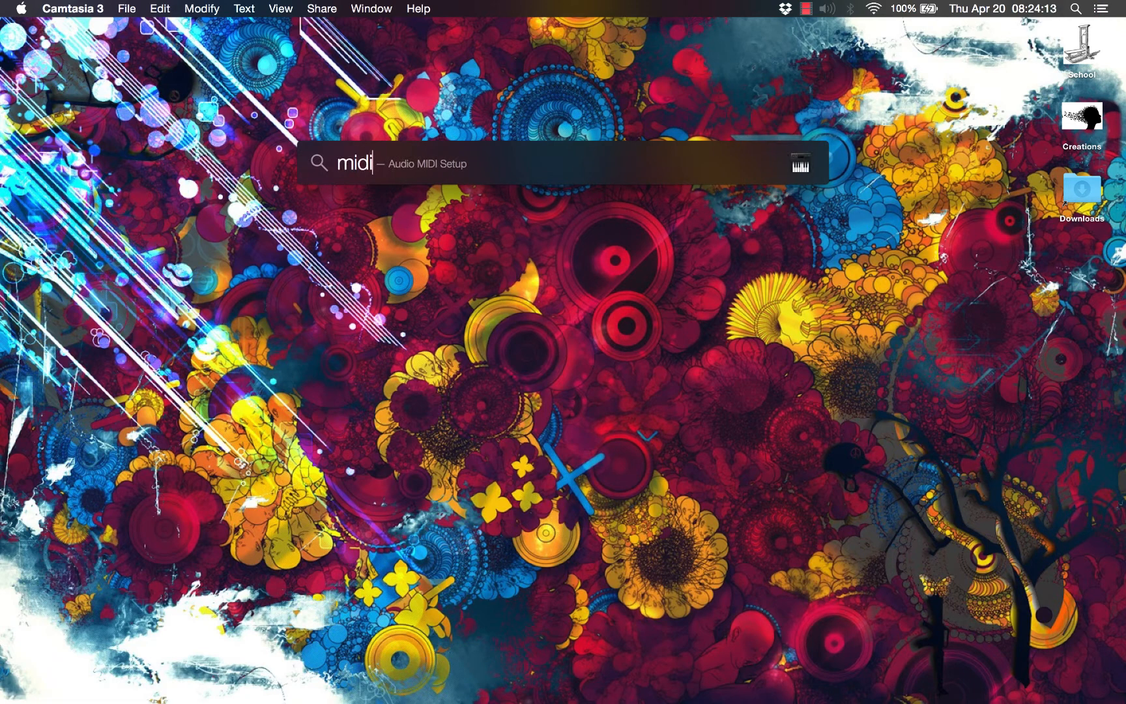
pyautogui.press('Return')
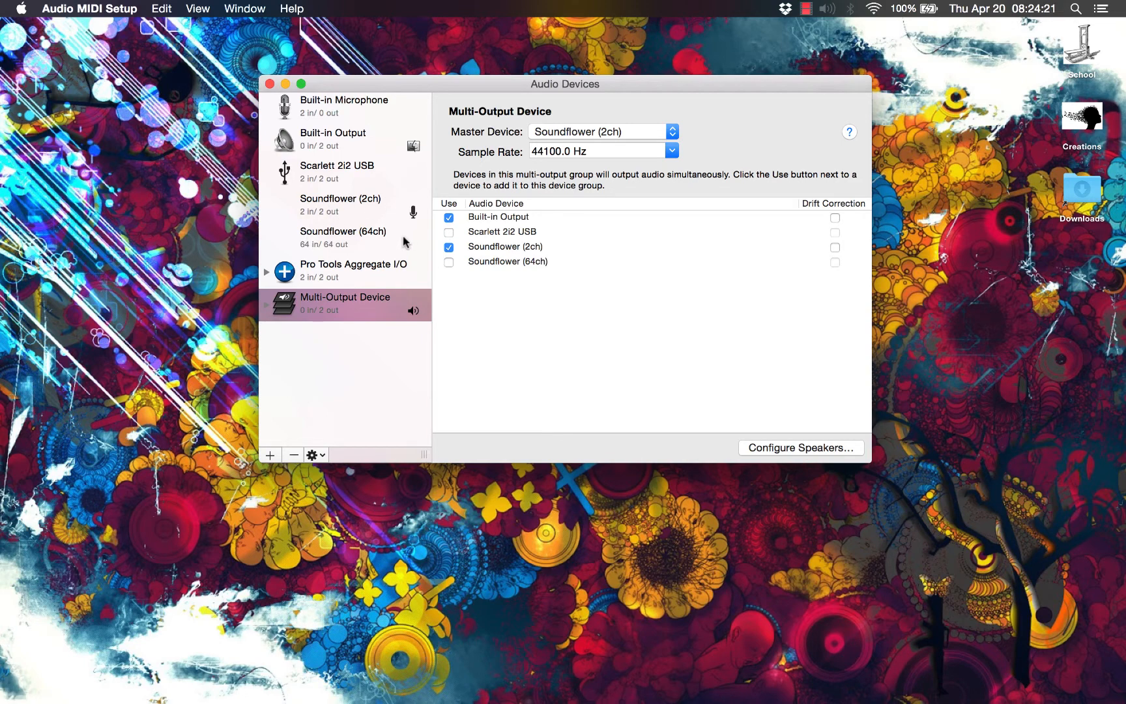
# Examine the input channels and format of the Soundflower (2ch) and Soundflower (64ch) devices
pyautogui.click(336, 199)
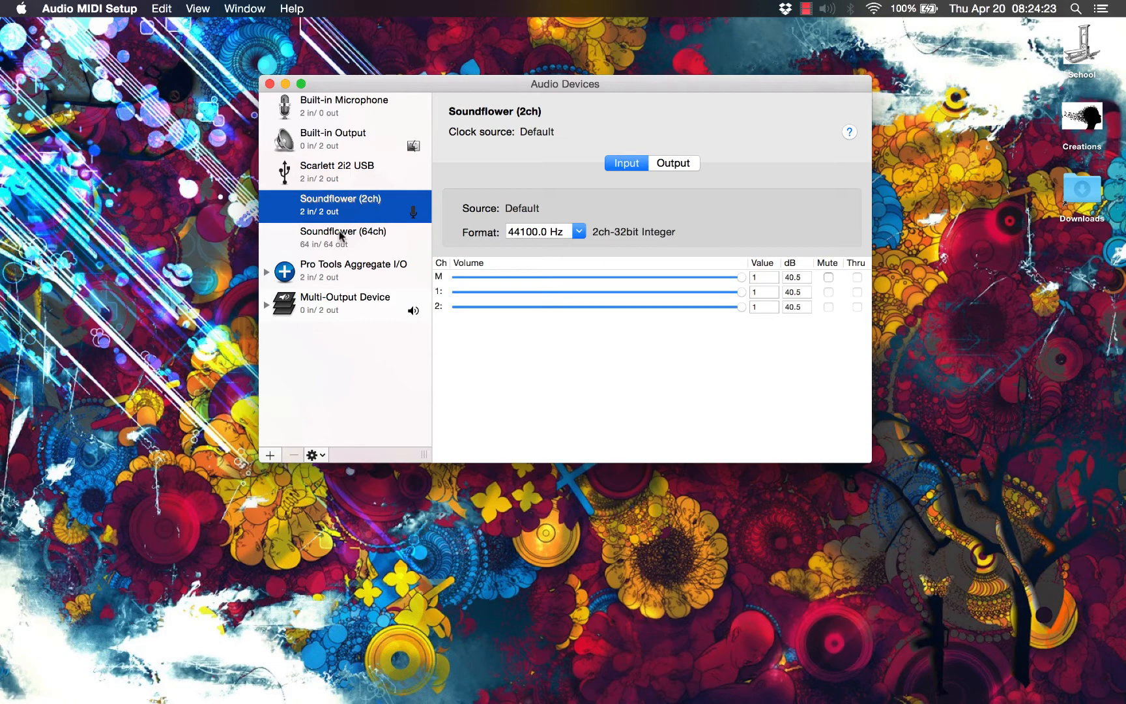
pyautogui.click(342, 238)
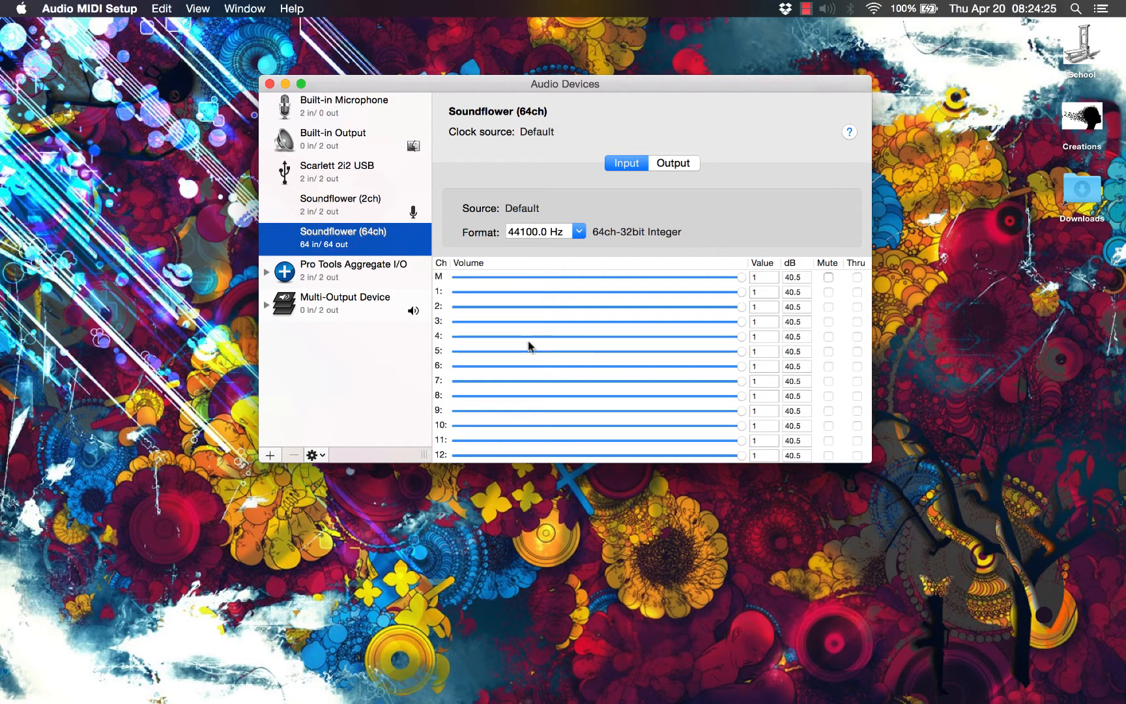
pyautogui.scroll(-10, 528, 347)
pyautogui.scroll(10, 528, 347)
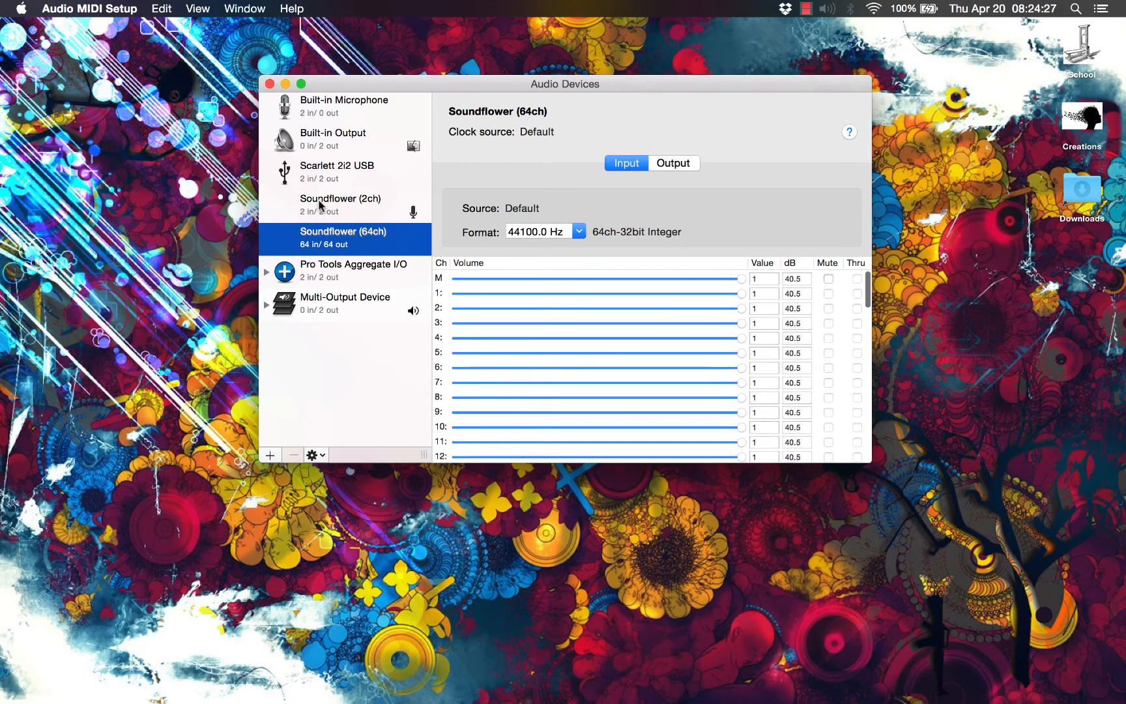
pyautogui.click(319, 205)
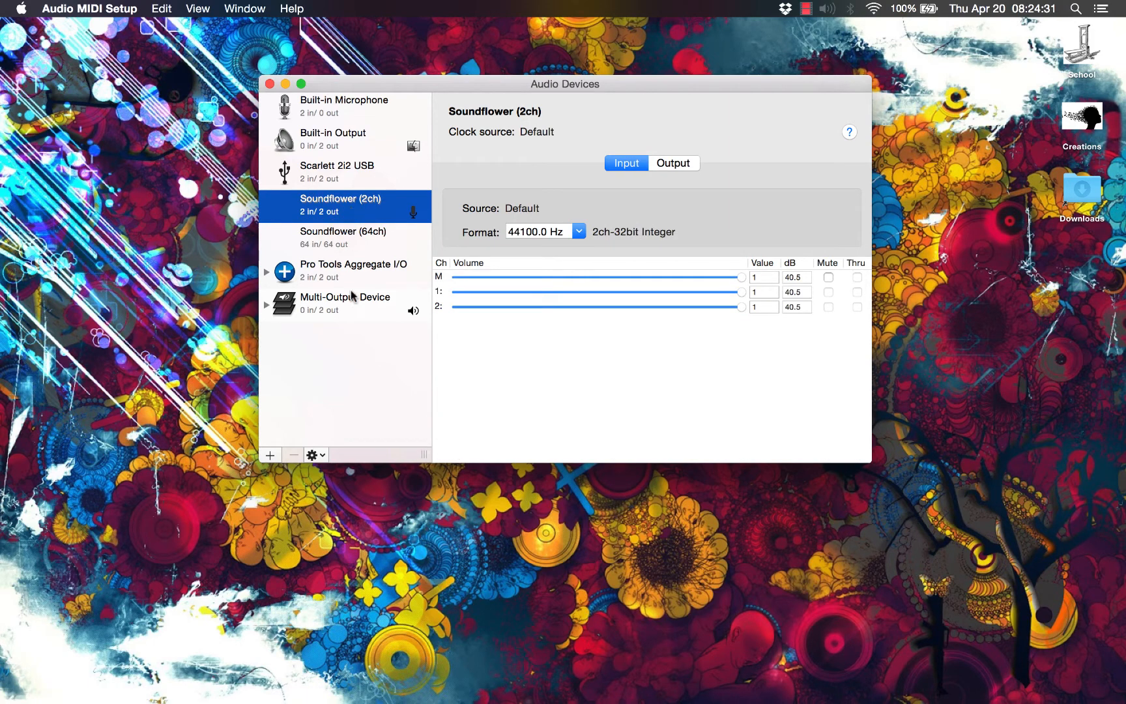
# View the options for creating a new audio device, and inspect the existing Multi-Output Device's sample rate choices
pyautogui.click(352, 352)
pyautogui.click(269, 456)
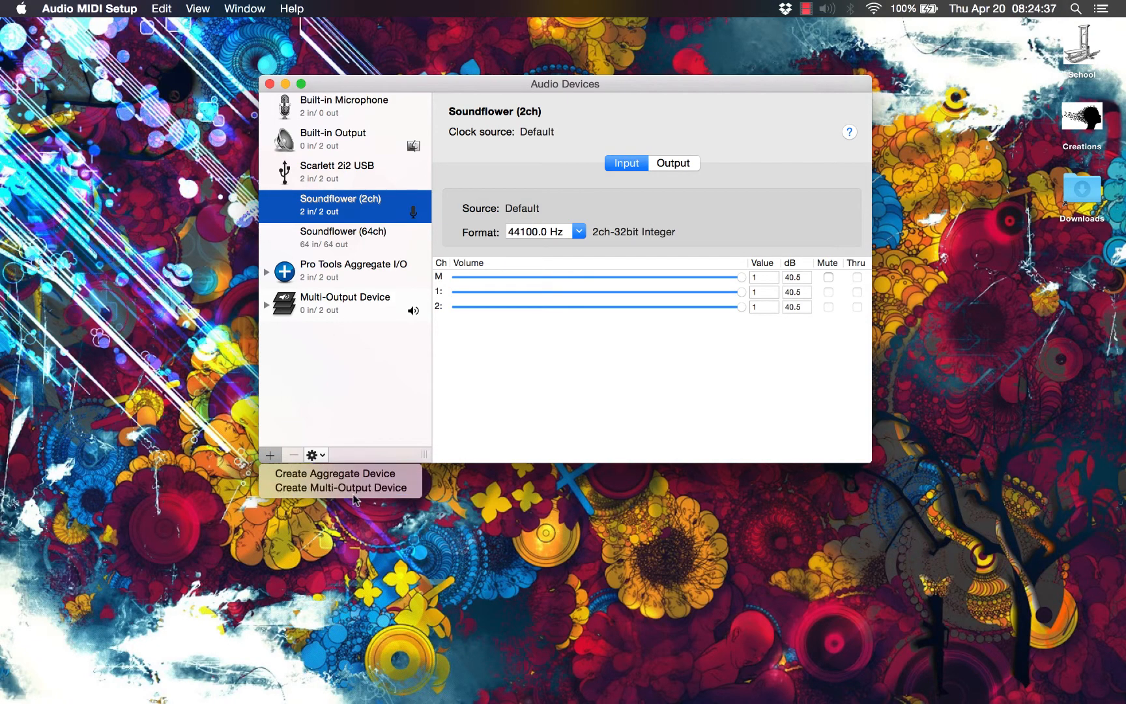
pyautogui.click(329, 300)
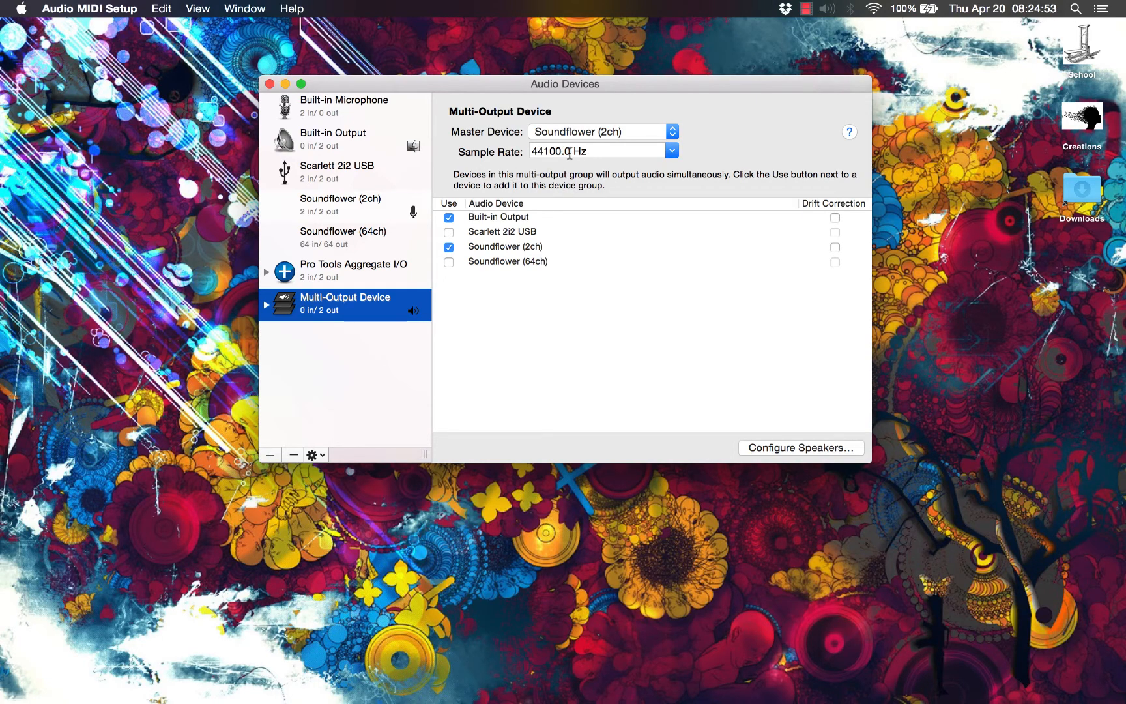
pyautogui.click(670, 150)
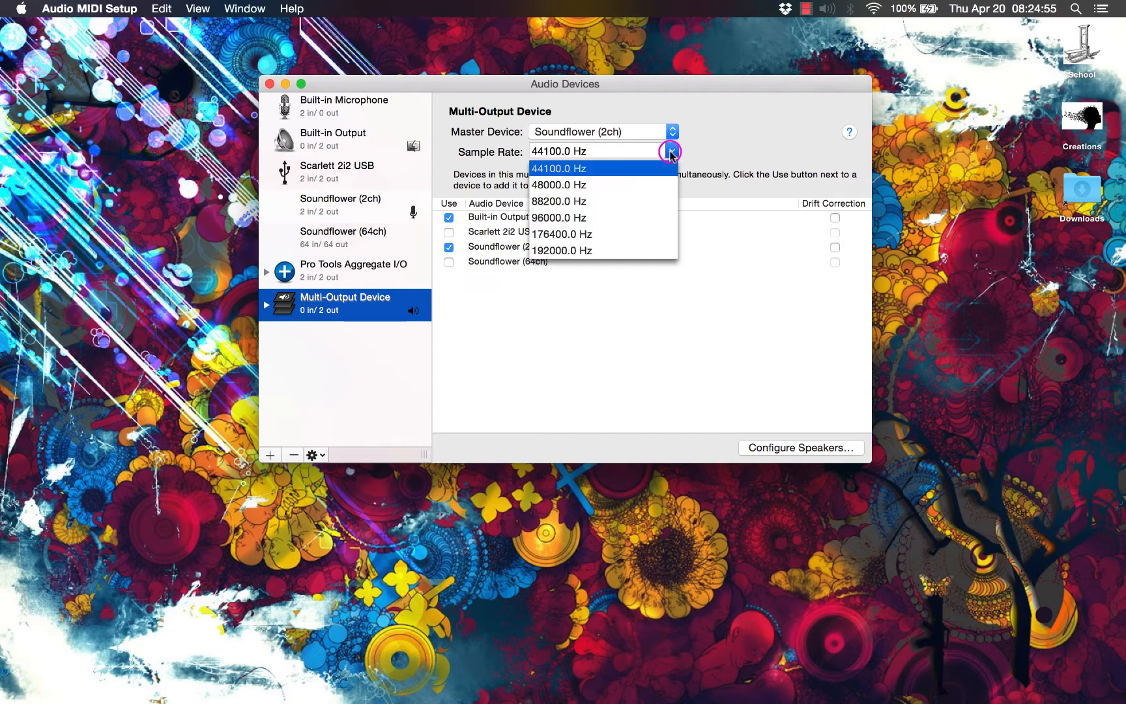
pyautogui.click(499, 179)
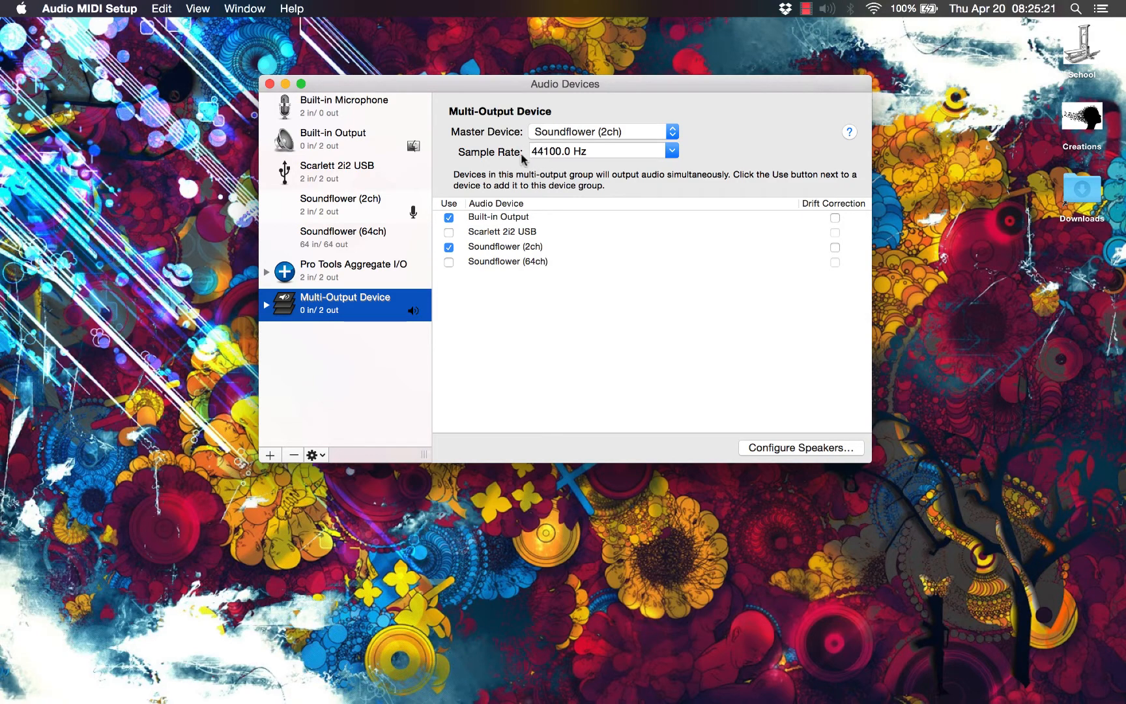
# Check the sound input and output assignment options of the Multi-Output Device and Soundflower (2ch), ending on the Multi-Output Device
pyautogui.rightClick(391, 313)
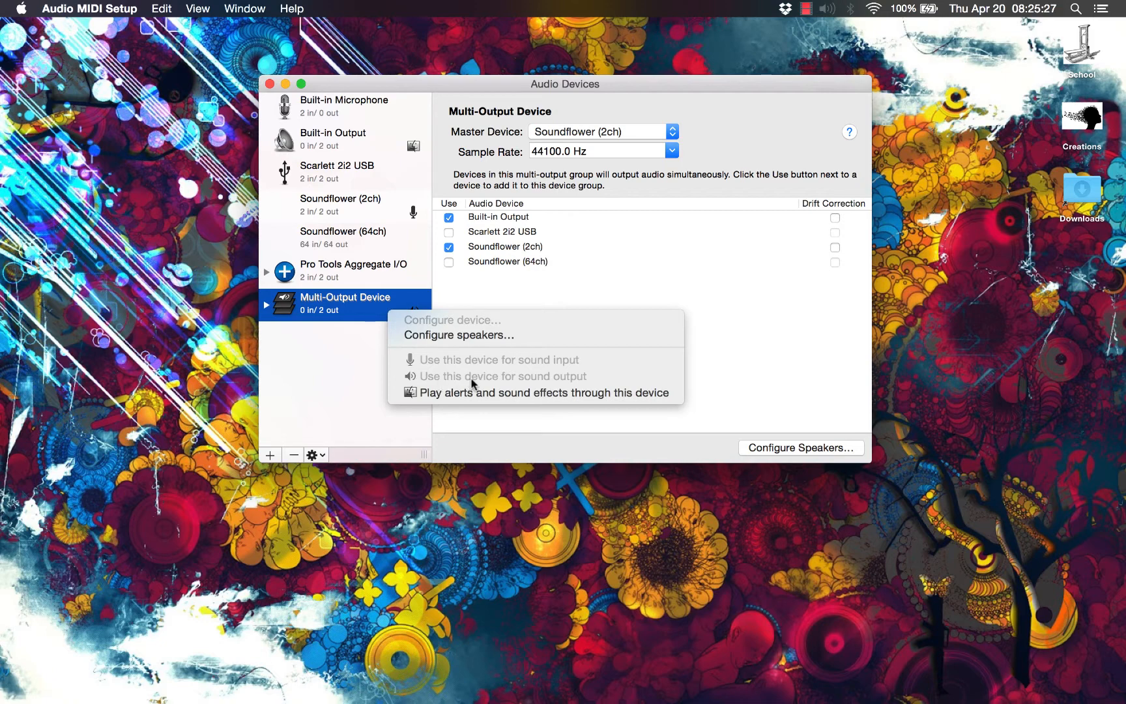
pyautogui.click(368, 319)
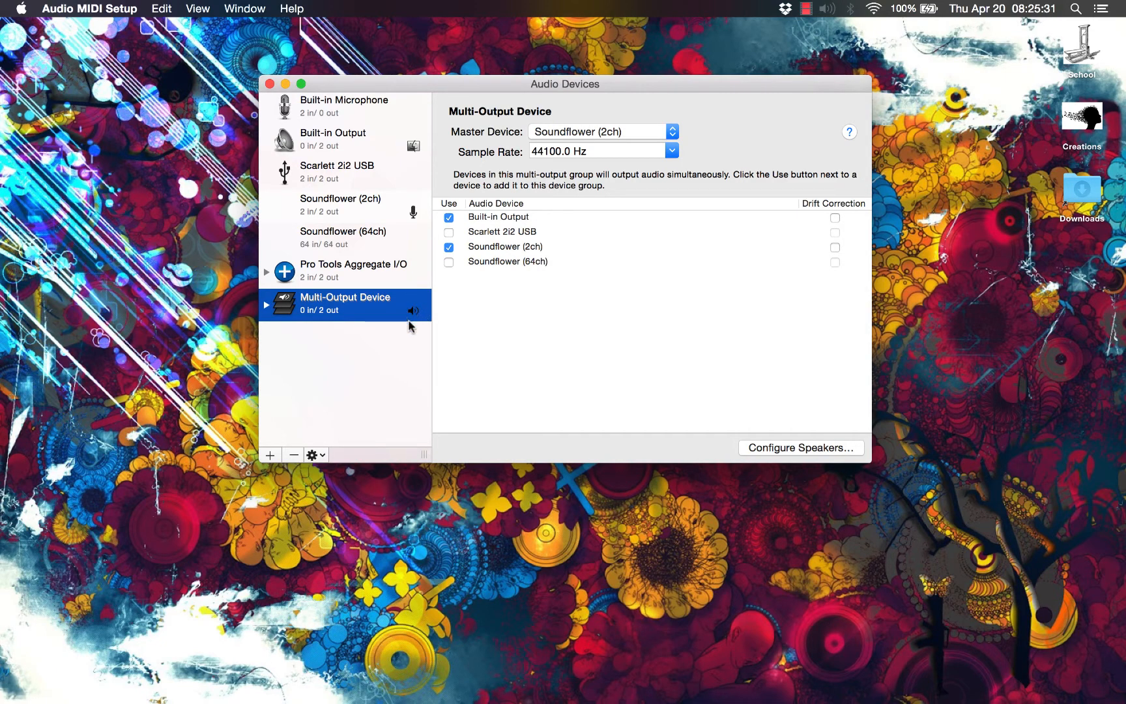
pyautogui.click(328, 209)
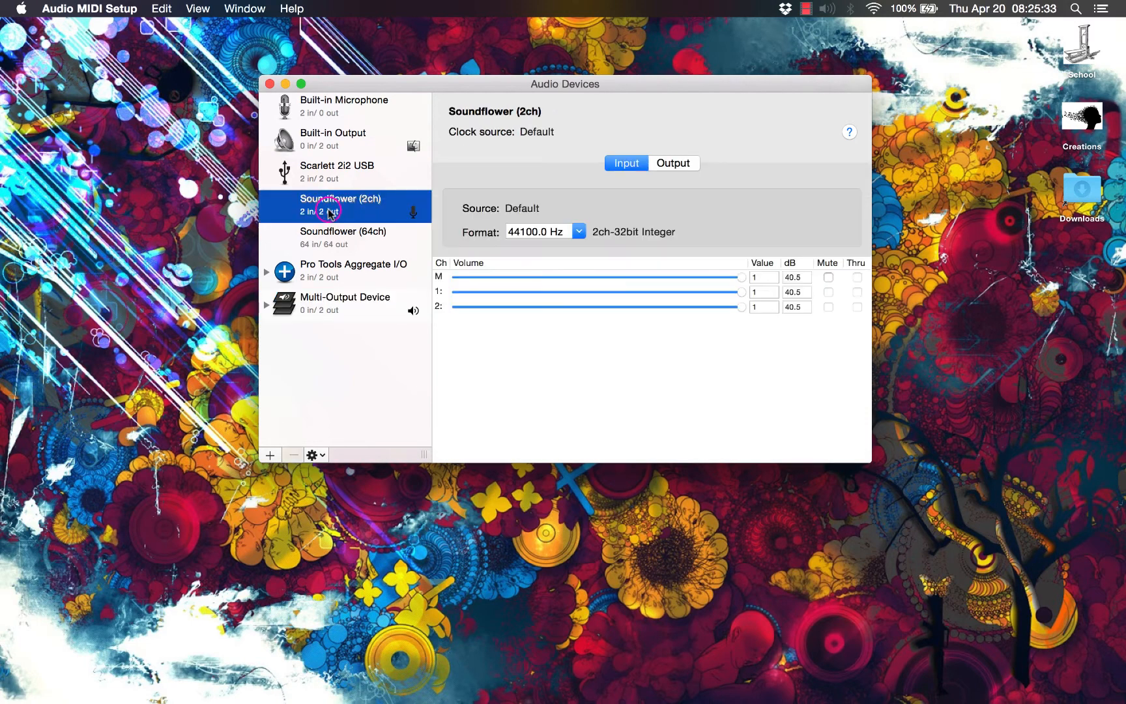
pyautogui.rightClick(370, 210)
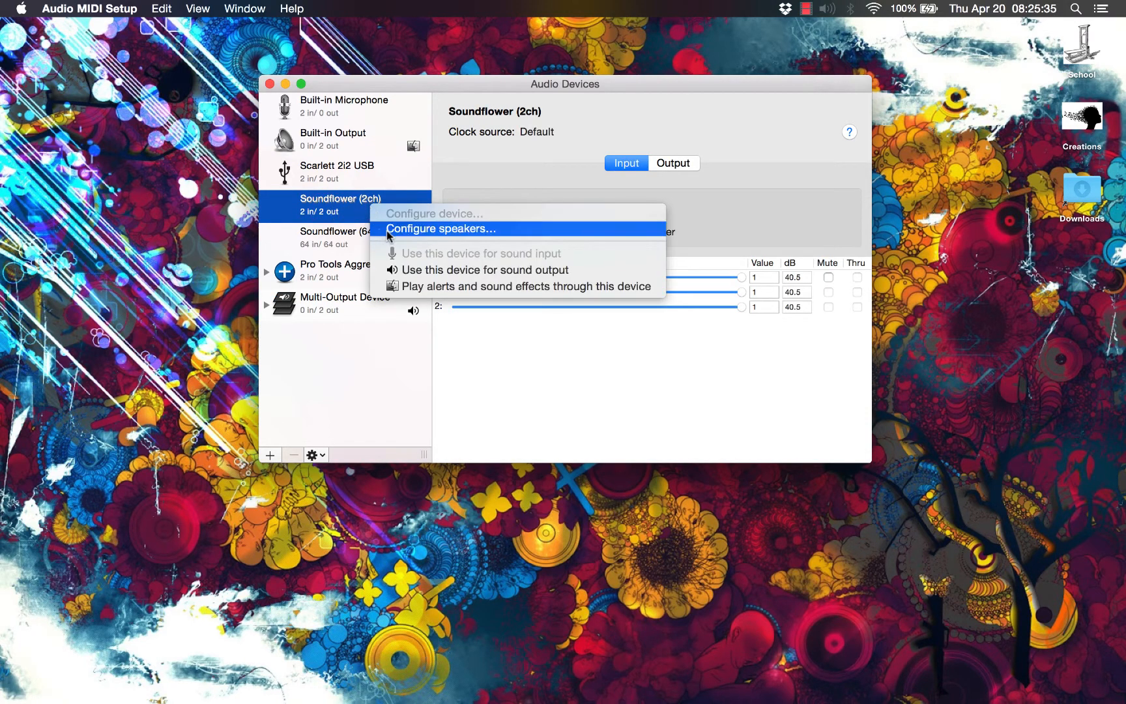
pyautogui.click(361, 221)
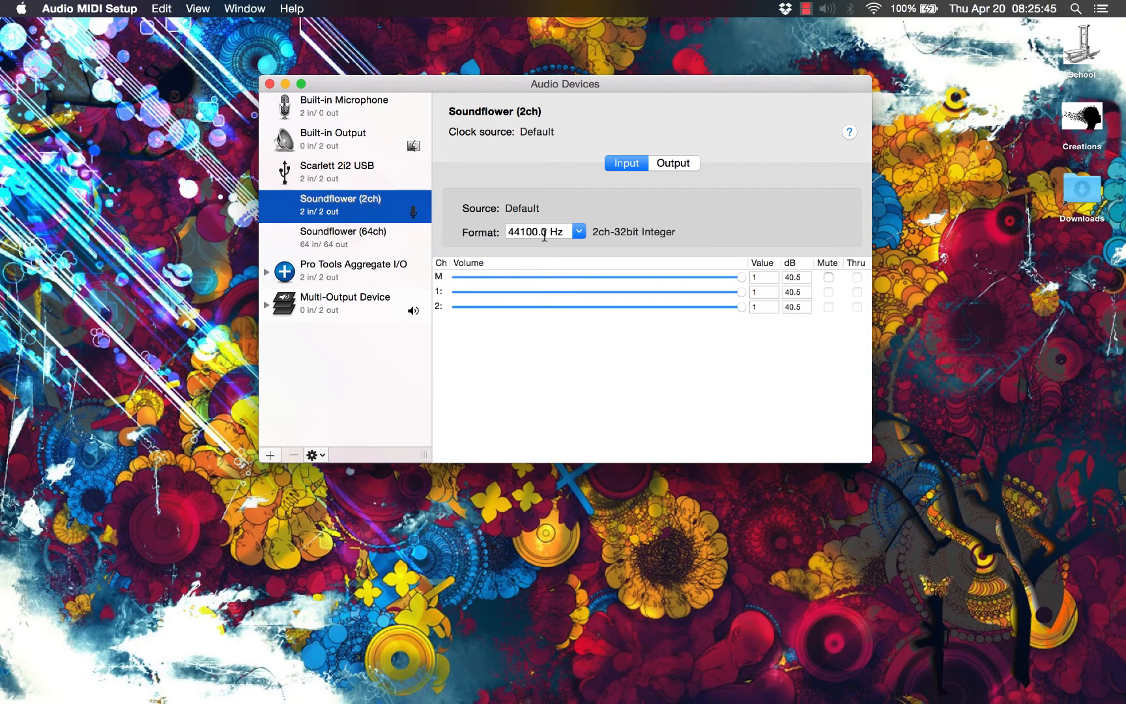
pyautogui.click(340, 300)
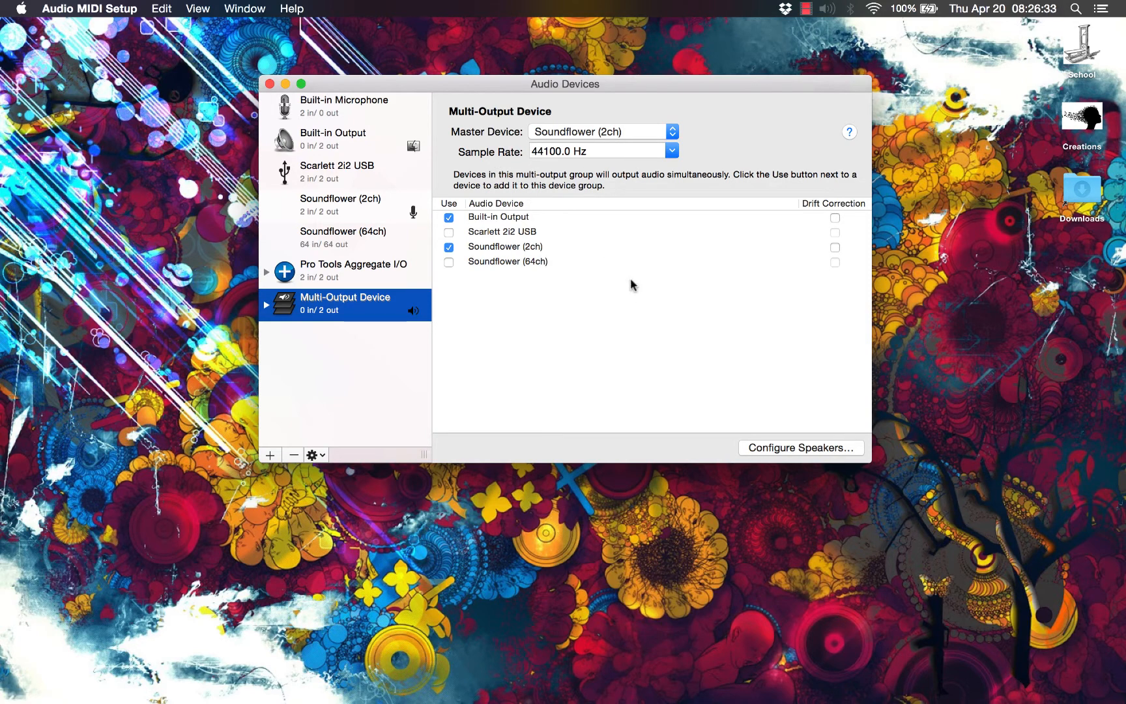
# Switch to Ableton Live, check the Audio Output Device choices in its audio preferences and close the preferences
pyautogui.hotkey('ctrl', 'Left')
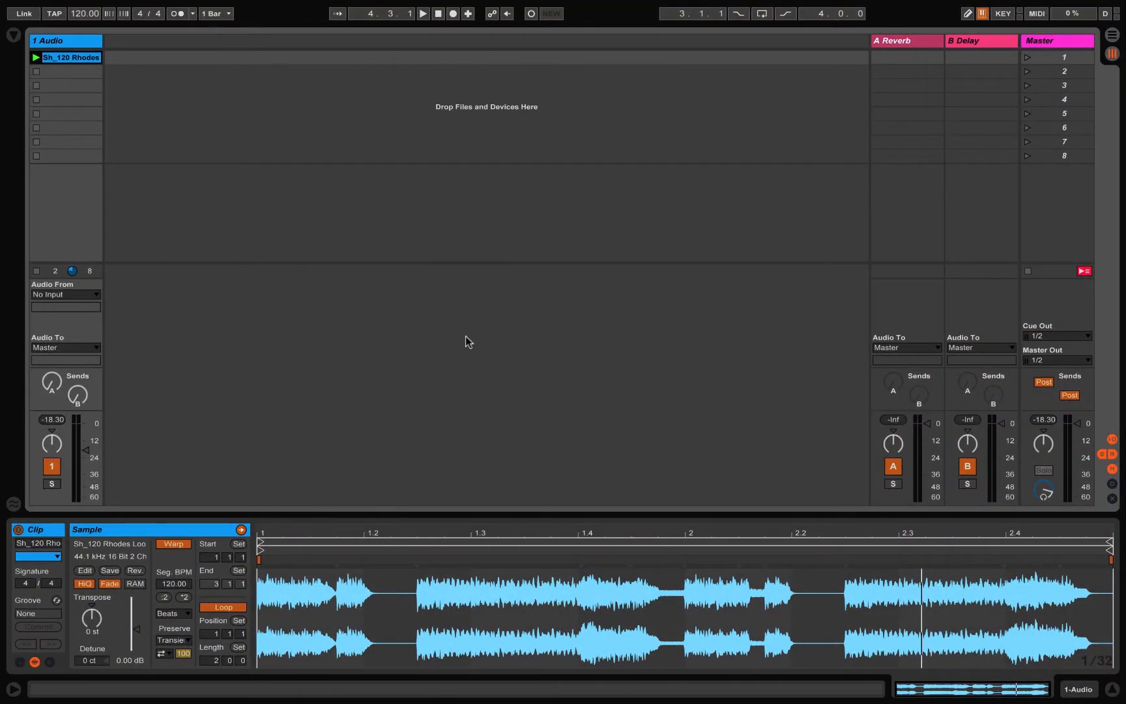
pyautogui.press('super+comma')
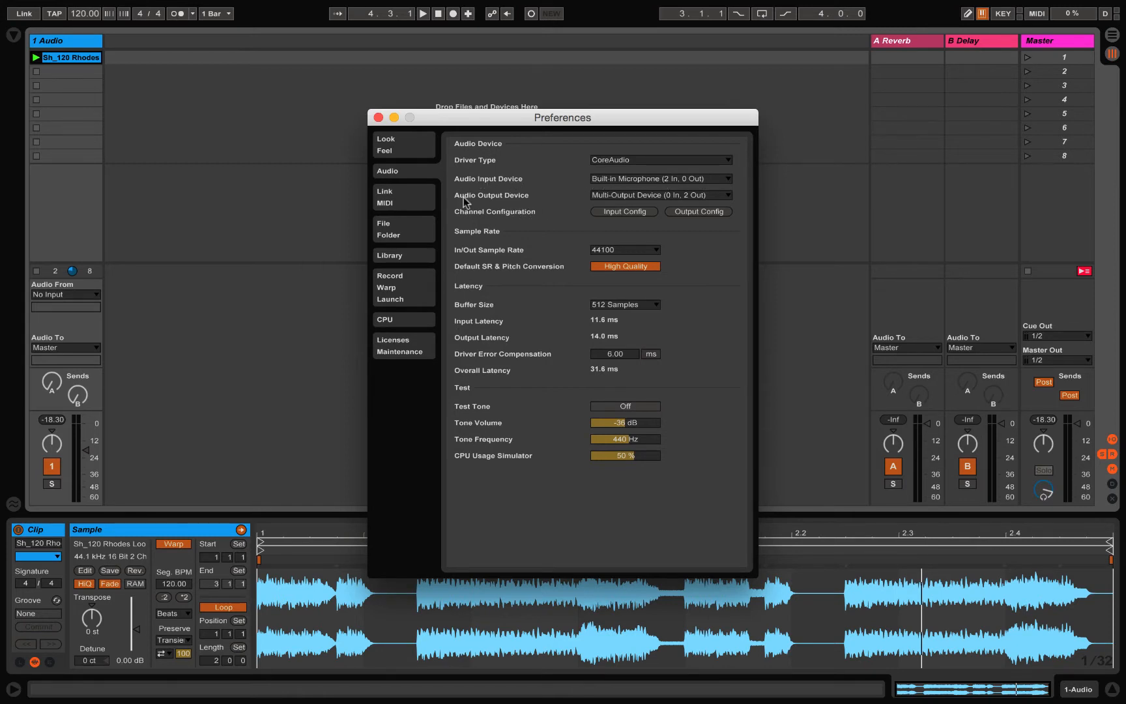
pyautogui.click(600, 196)
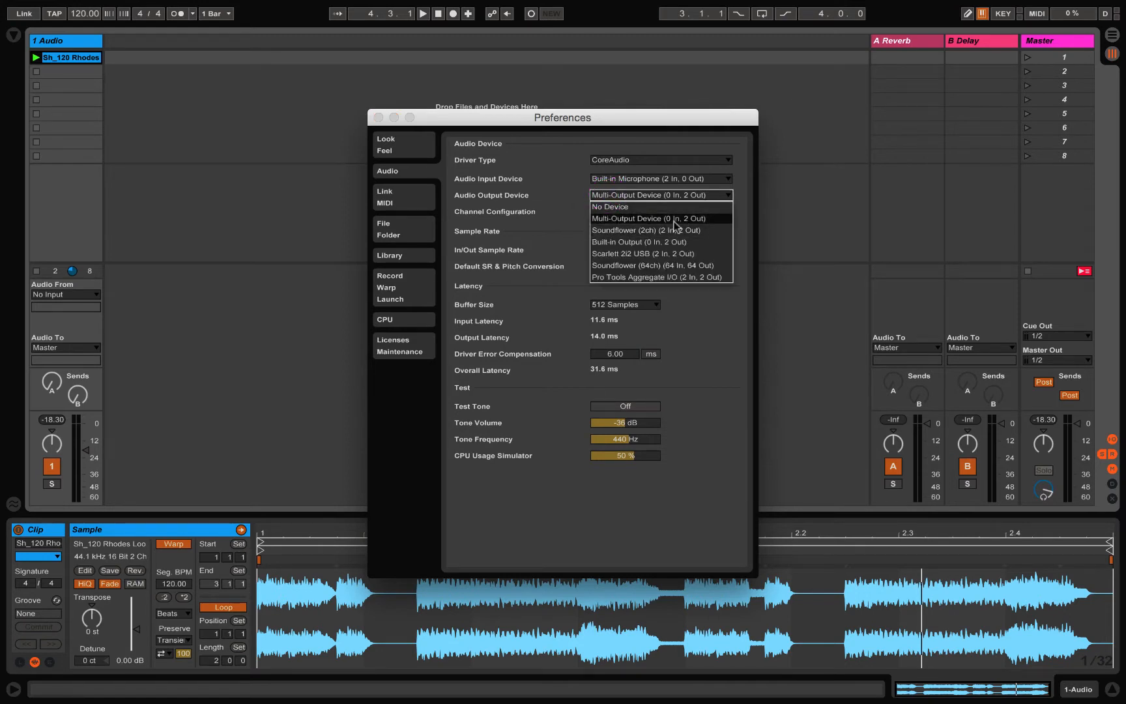
pyautogui.click(557, 220)
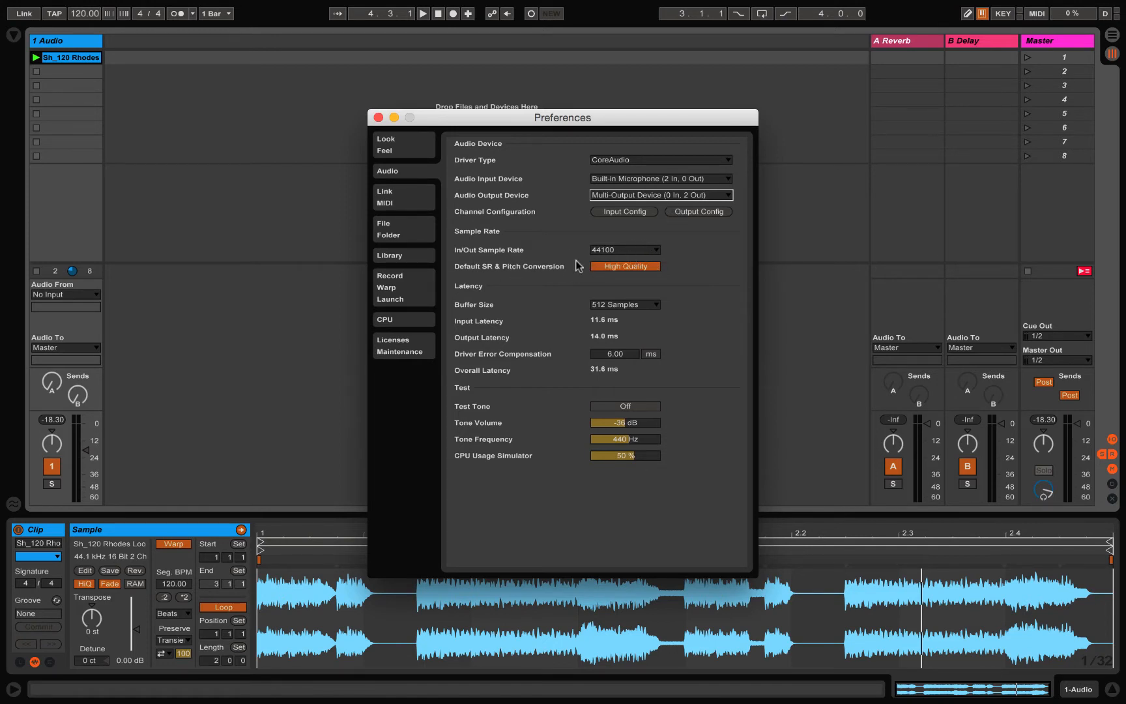
pyautogui.click(378, 118)
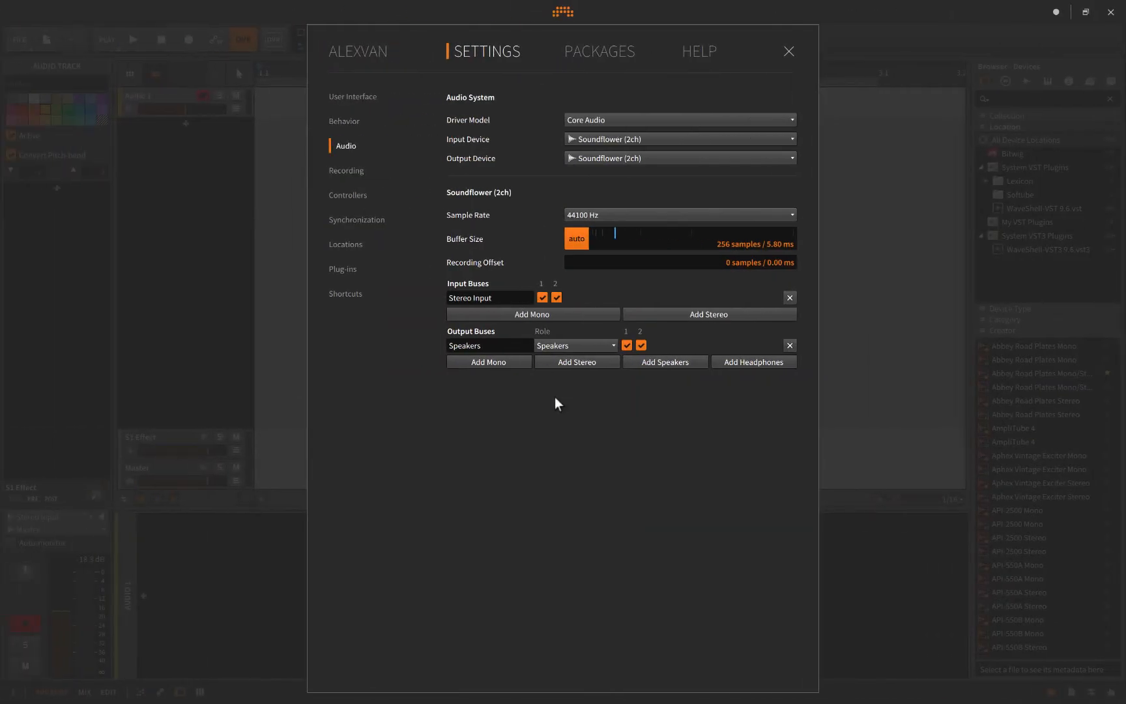
# Close the audio settings in Bitwig Studio and start the Sh_120 Rhodes clip on track 1 in Ableton Live
pyautogui.click(791, 50)
pyautogui.click(788, 53)
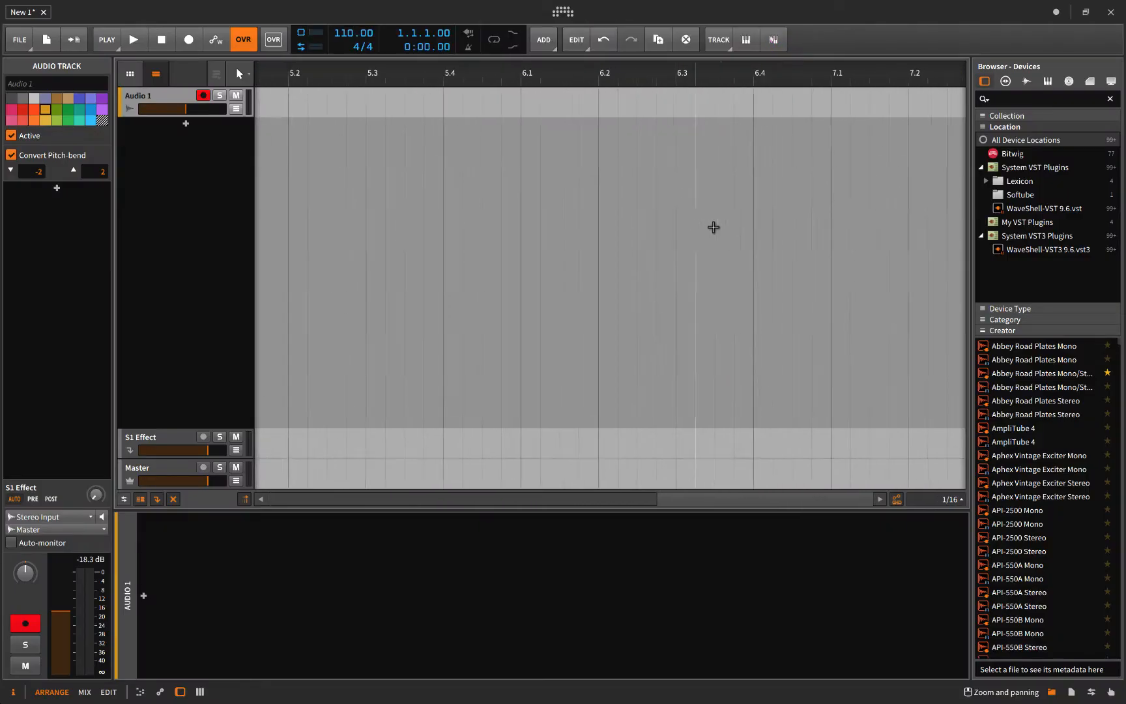
pyautogui.hotkey('ctrl', 'Right')
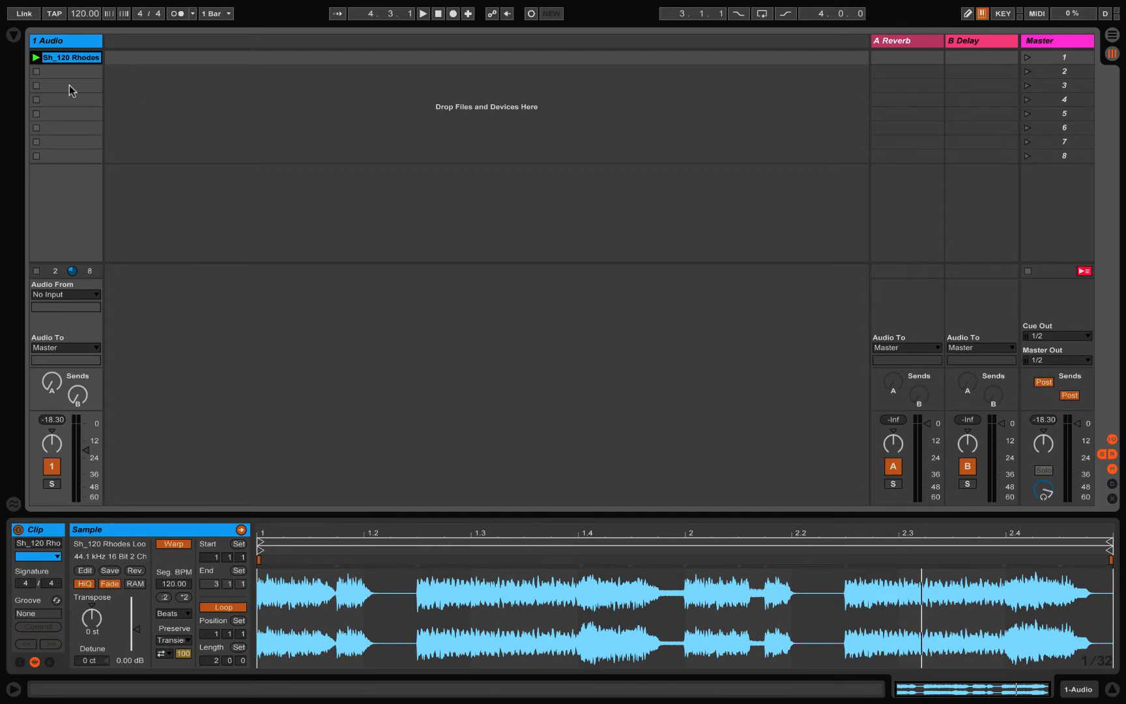
pyautogui.click(38, 58)
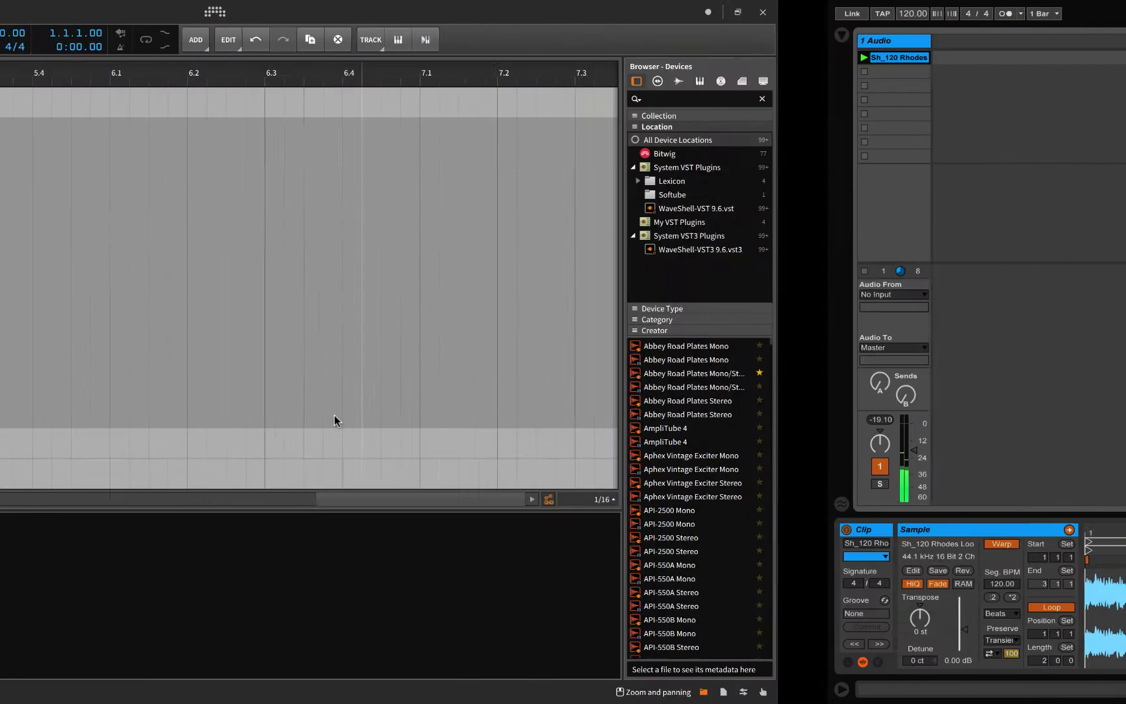
# Switch to Bitwig Studio, select the Audio 1 track and enable transport recording
pyautogui.click(176, 95)
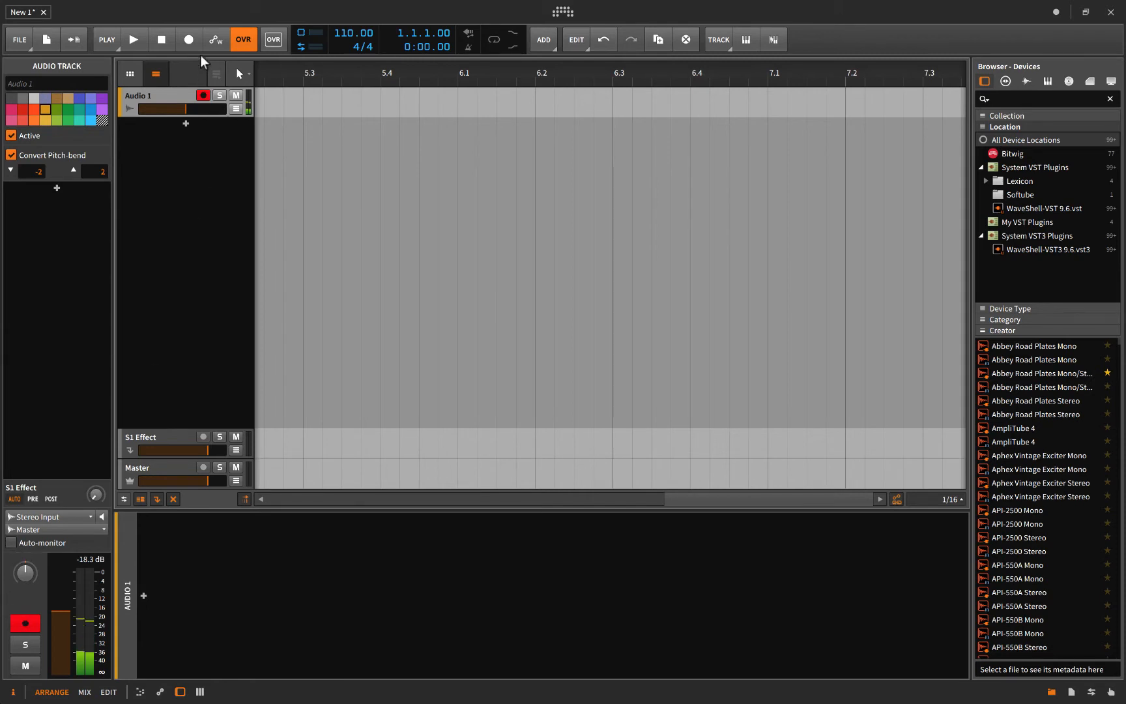
pyautogui.click(189, 39)
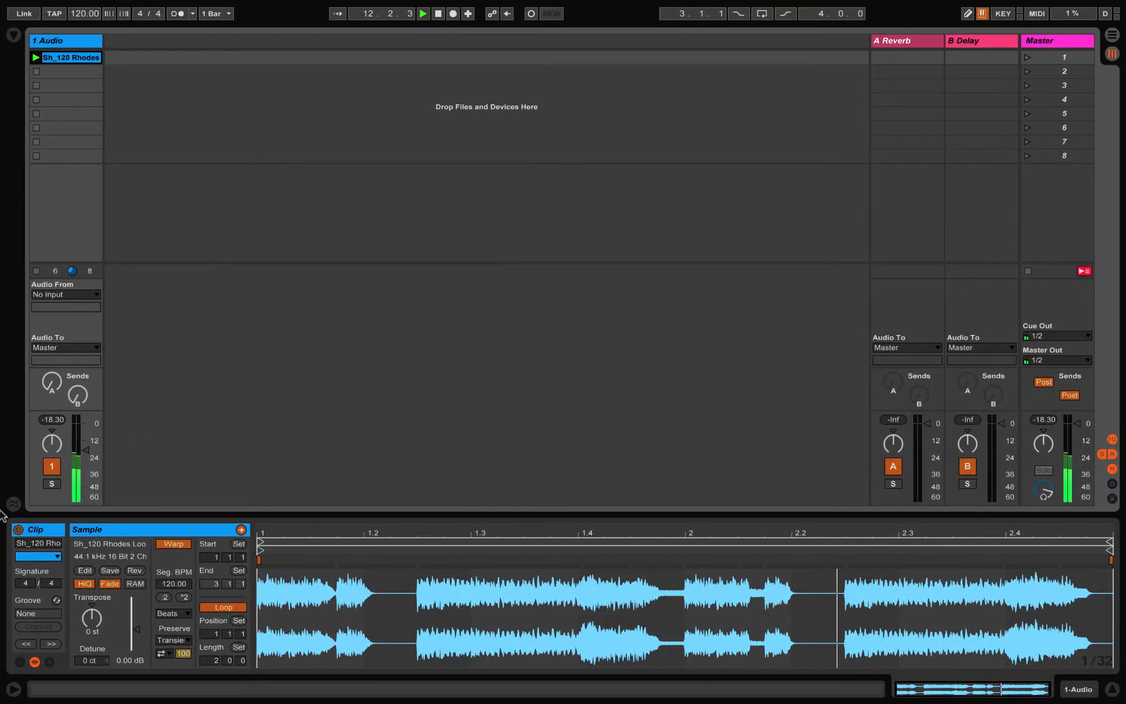
# Adjust track 1's volume fader in Ableton Live, and enlarge the Audio 1 track in Bitwig Studio to inspect the recorded waveform
pyautogui.moveTo(86, 450); pyautogui.dragTo(88, 440)
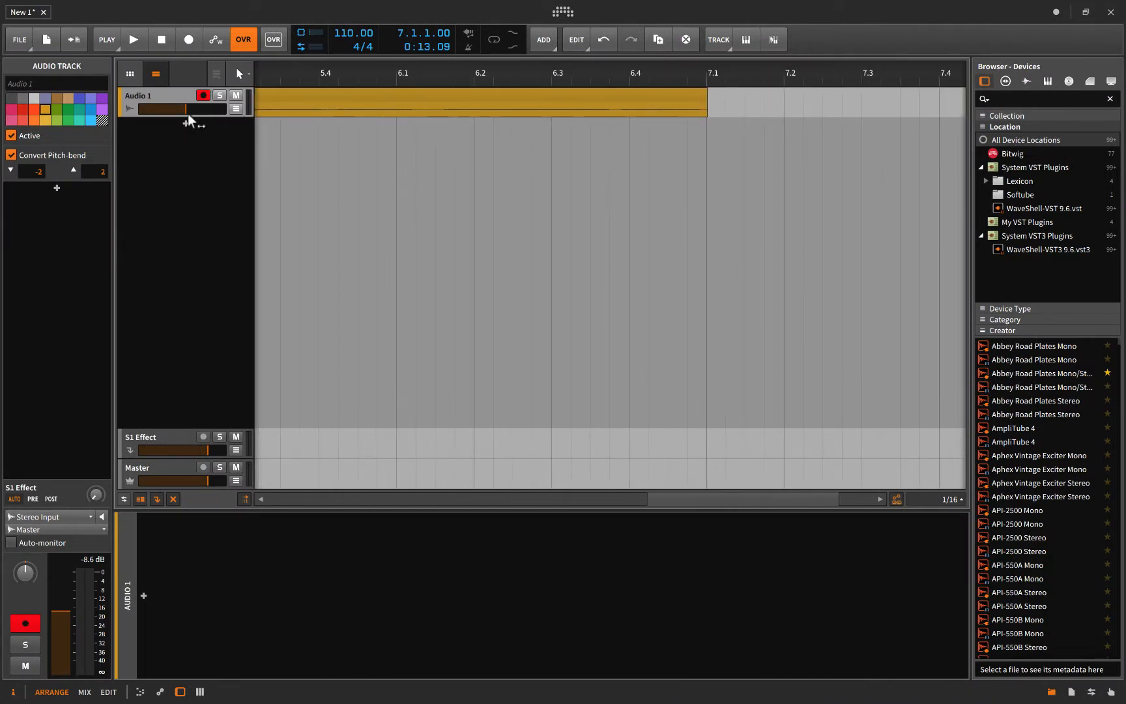
pyautogui.moveTo(189, 118); pyautogui.dragTo(181, 272)
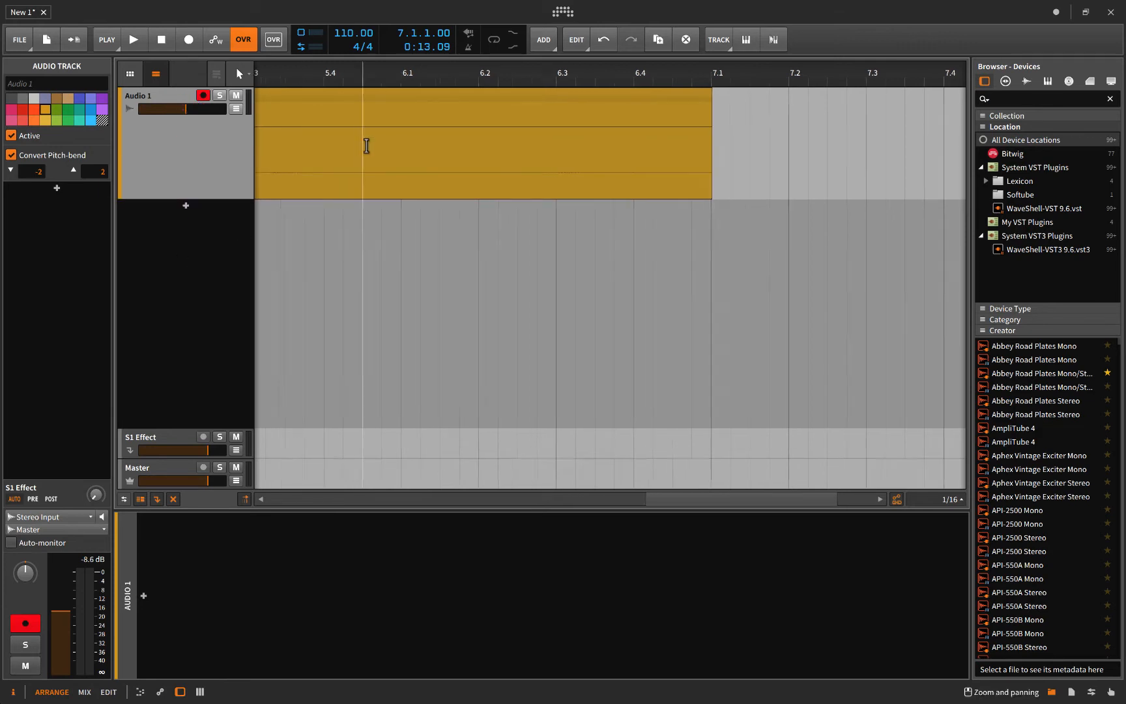
pyautogui.hscroll(-10, 366, 146)
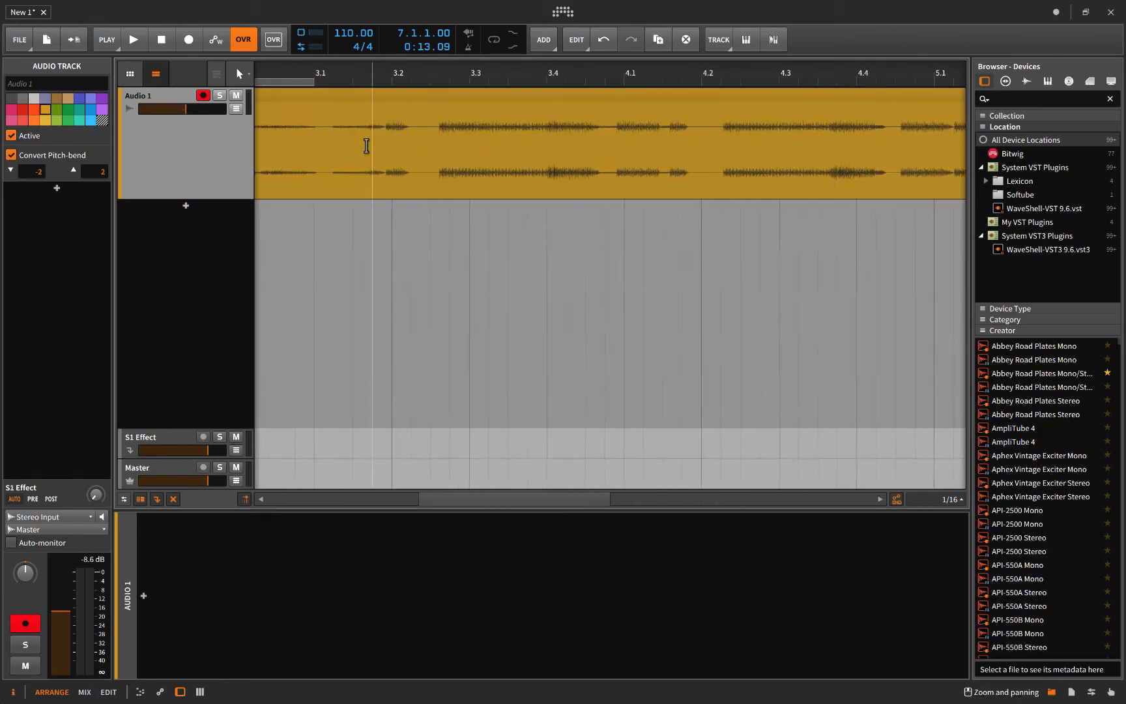
pyautogui.hscroll(2, 367, 146)
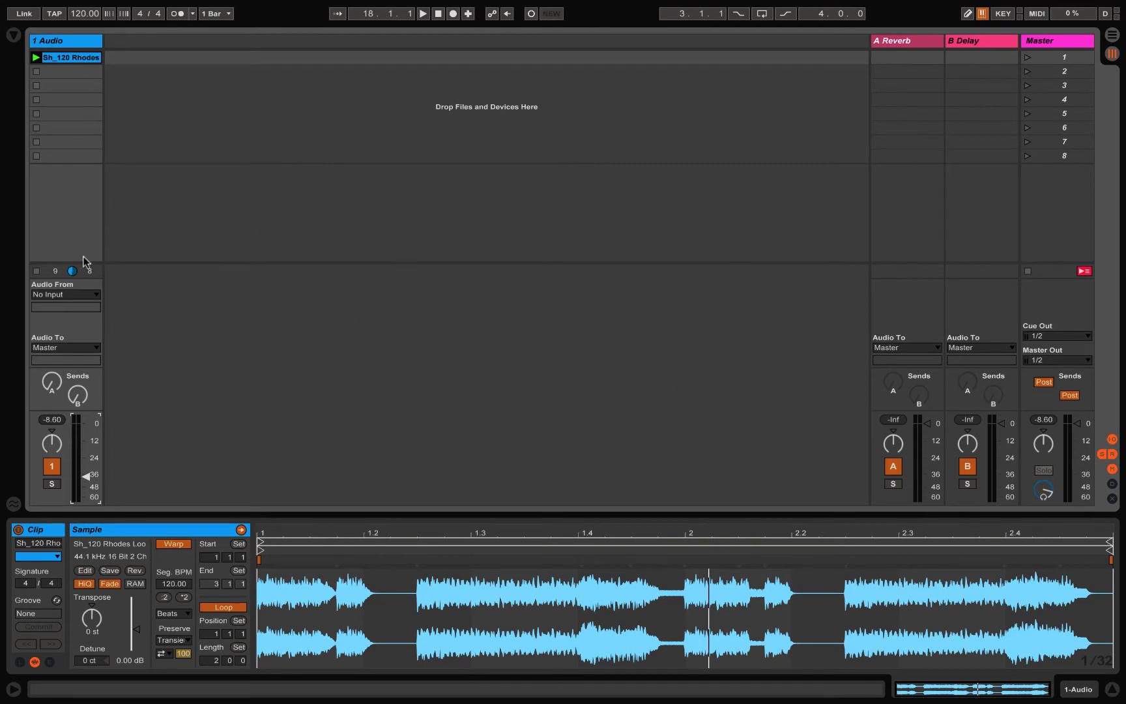
pyautogui.click(13, 34)
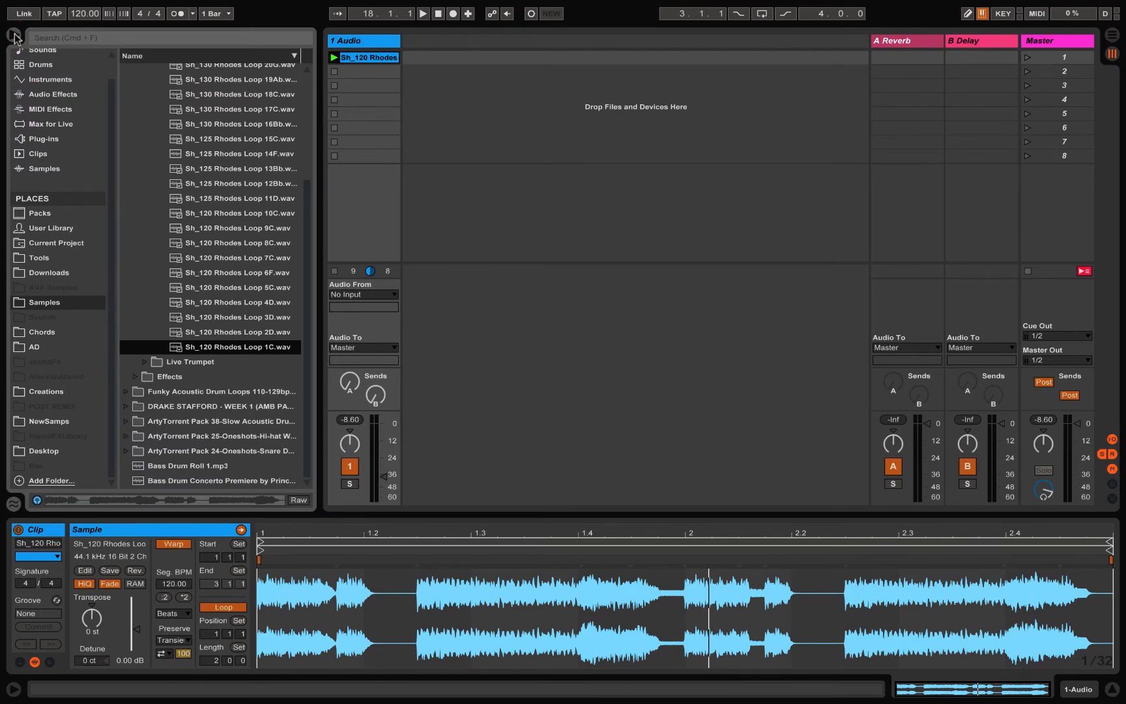
pyautogui.click(14, 35)
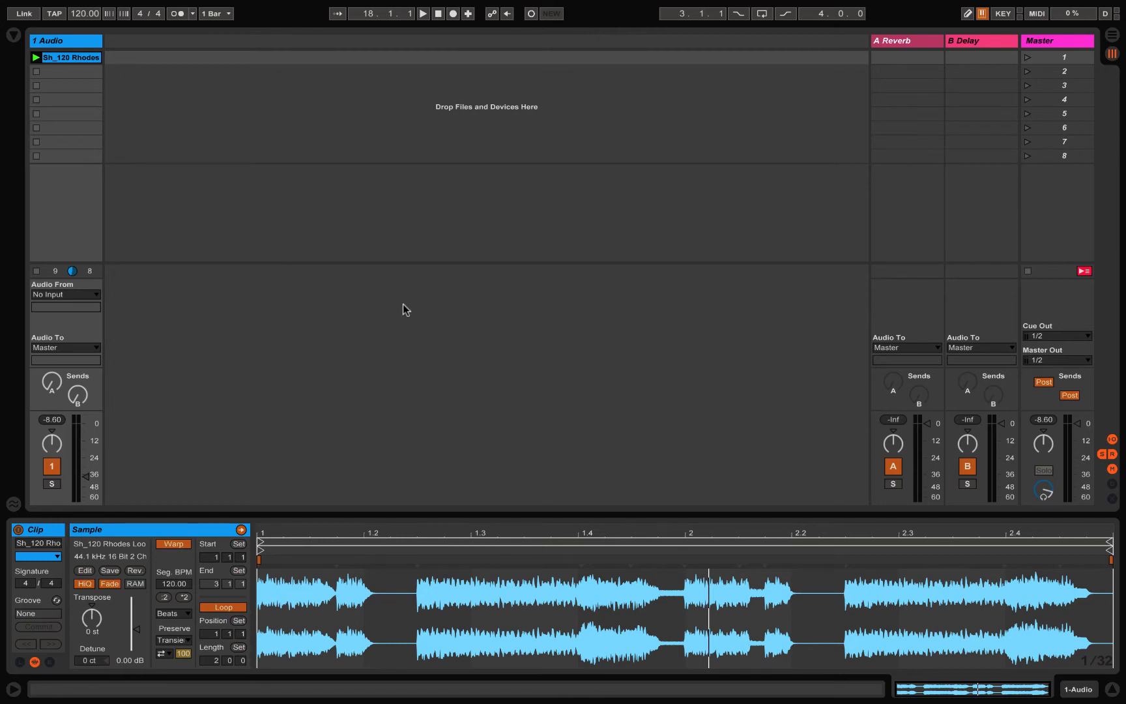
# Switch to the Chrome browser and search Google for "jack audio"
pyautogui.hotkey('ctrl', 'Right')
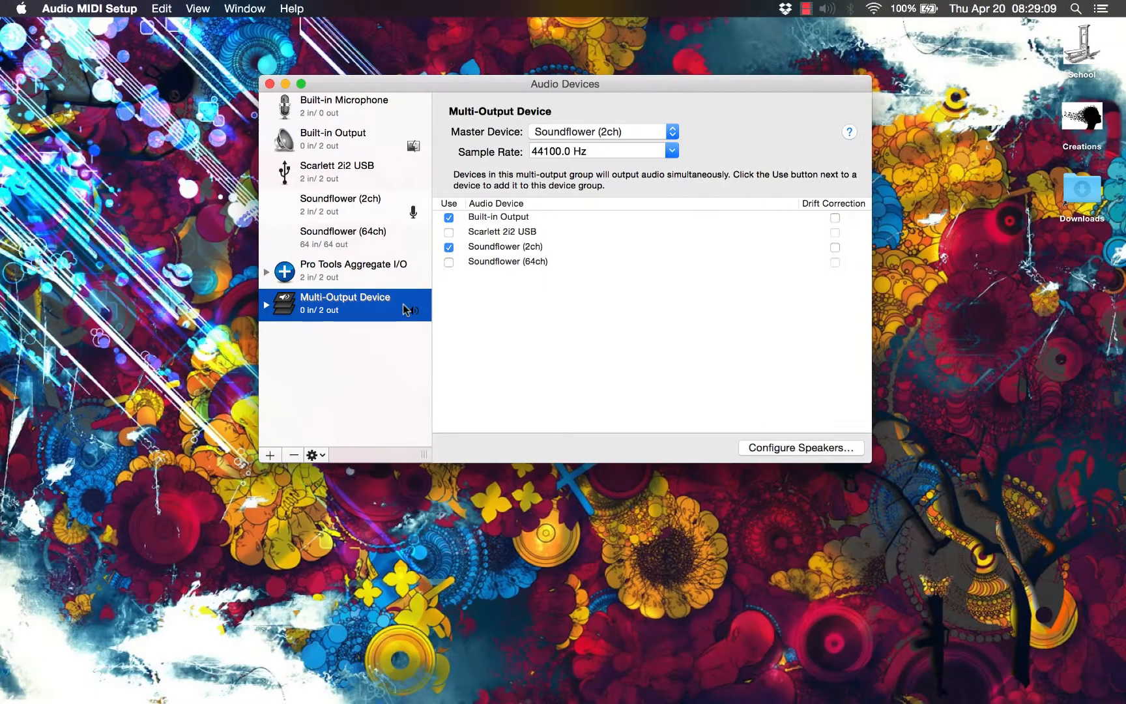
pyautogui.click(499, 304)
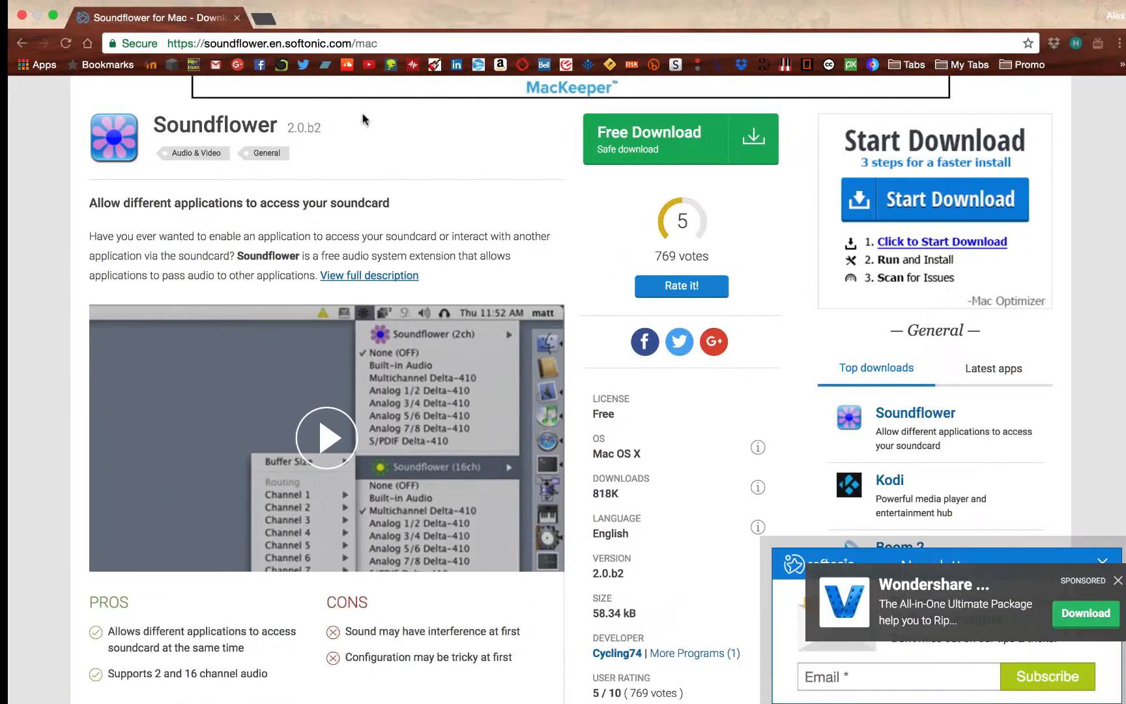
pyautogui.click(329, 45)
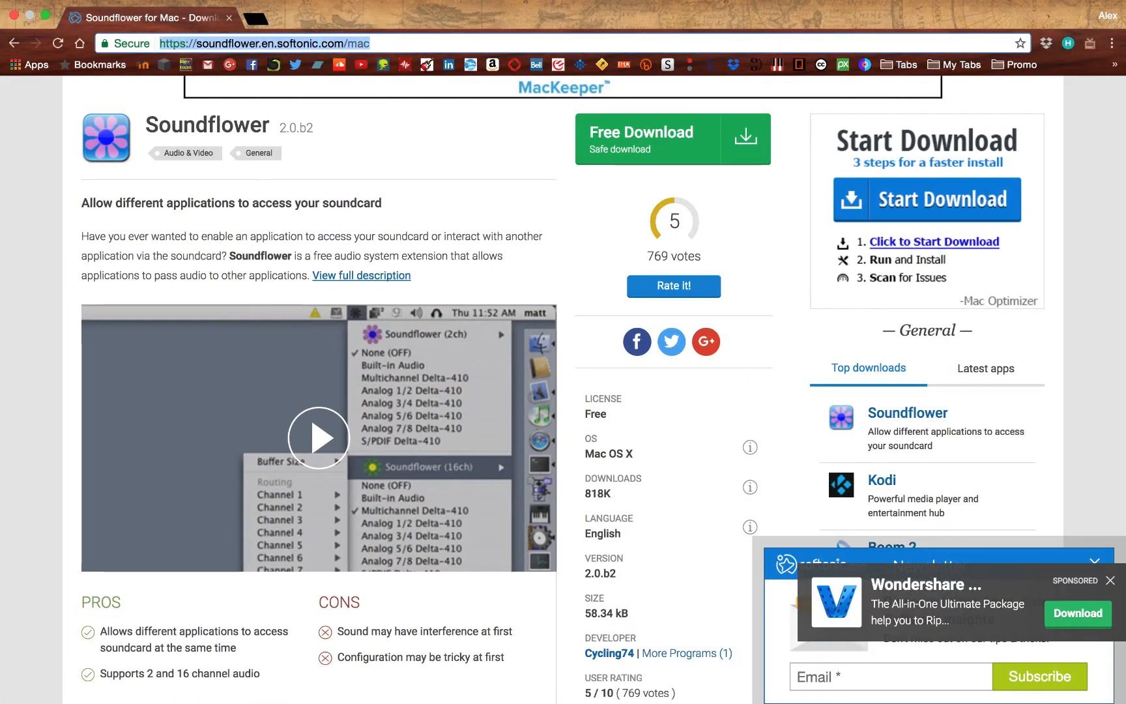
pyautogui.write('jack audio')
pyautogui.press('Return')
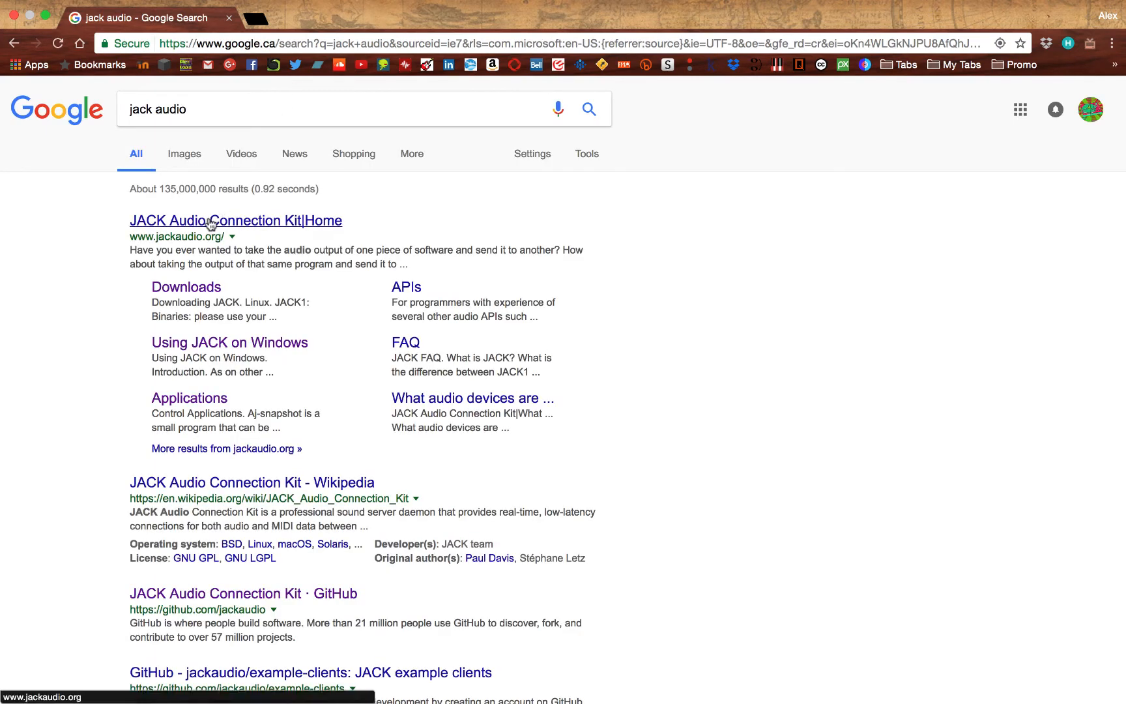
# Open the JACK Audio Connection Kit website's Downloads page and find the OS X section
pyautogui.click(210, 223)
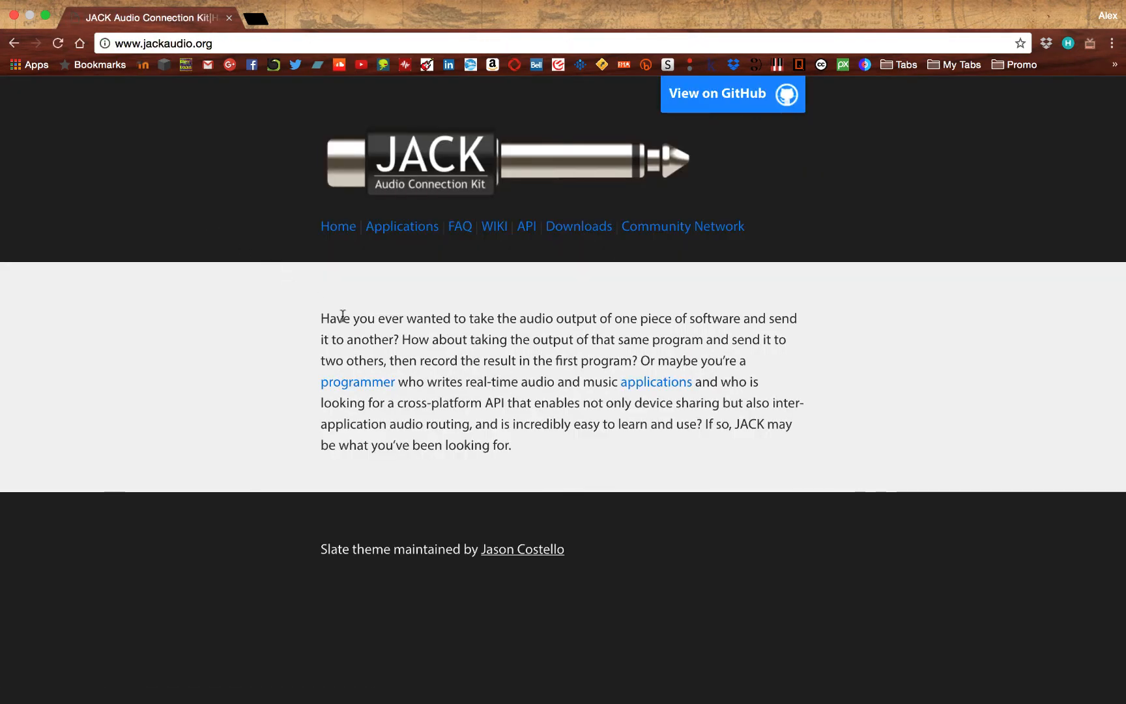
pyautogui.click(561, 226)
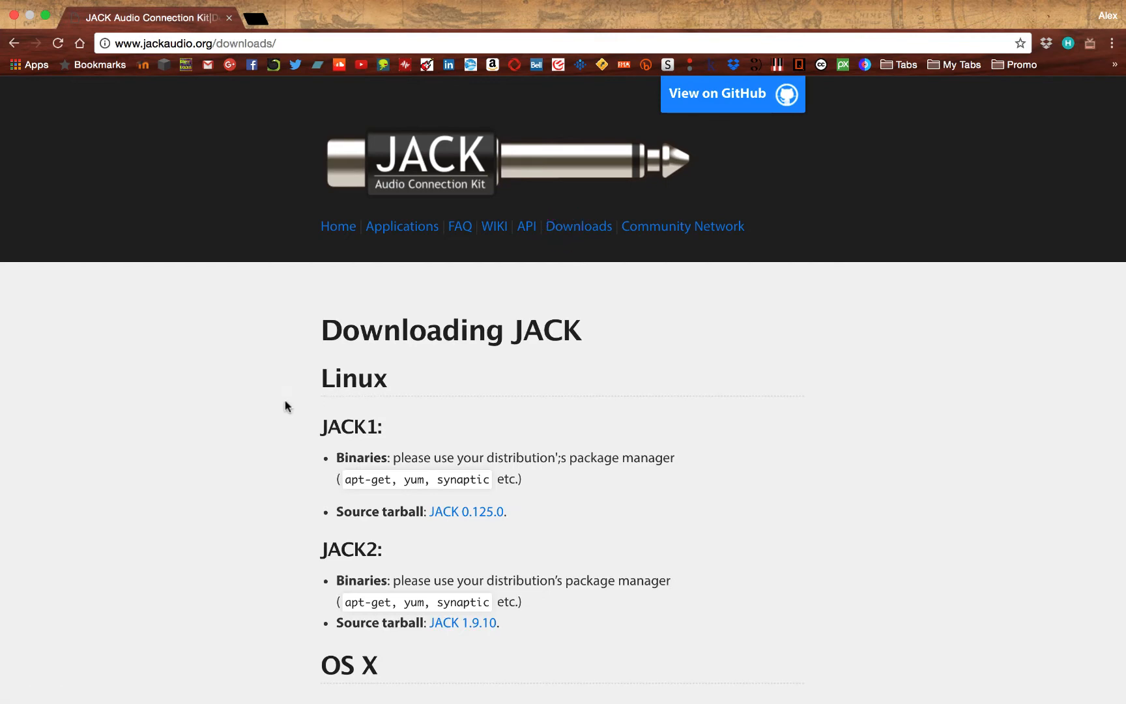
pyautogui.scroll(-4, 300, 411)
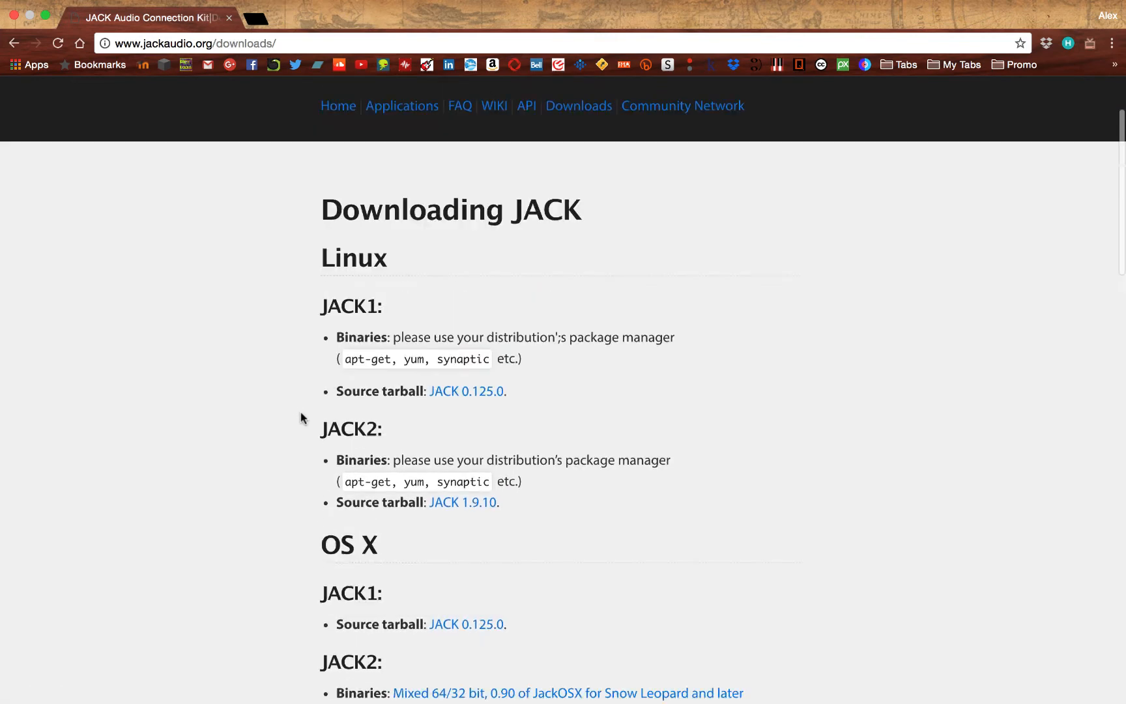
pyautogui.scroll(-10, 300, 412)
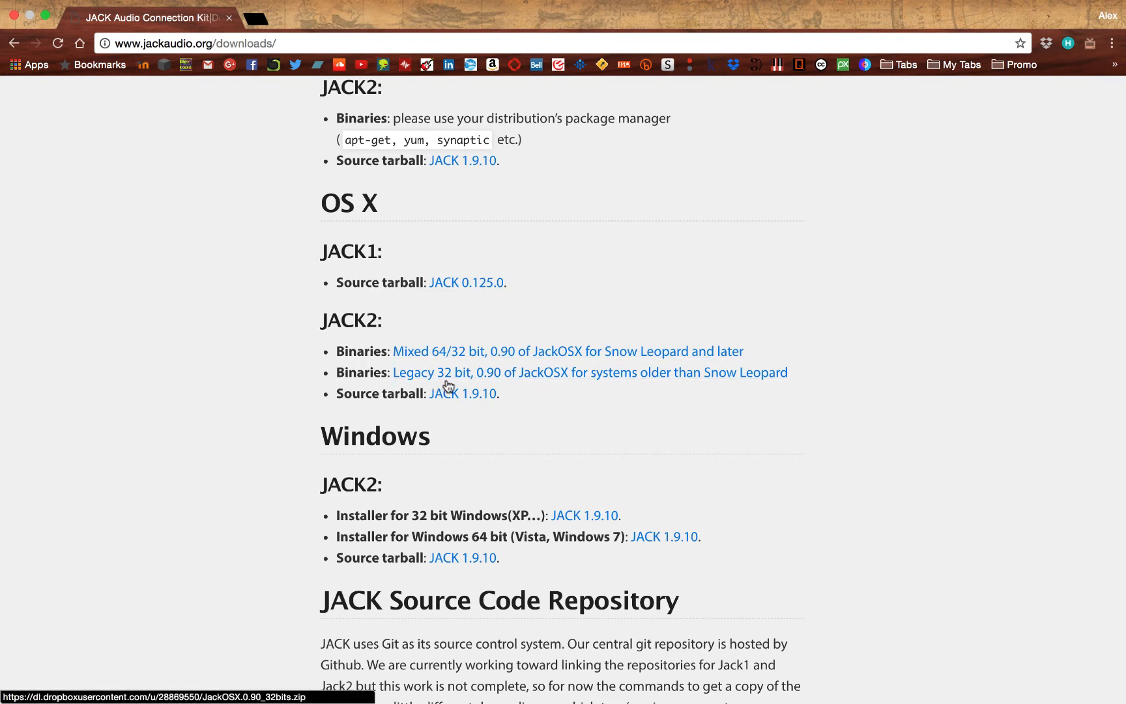
# Try to download the Mixed 64/32 bit and Legacy 32 bit JackOSX 0.90 binaries, and return to the downloads page
pyautogui.click(457, 360)
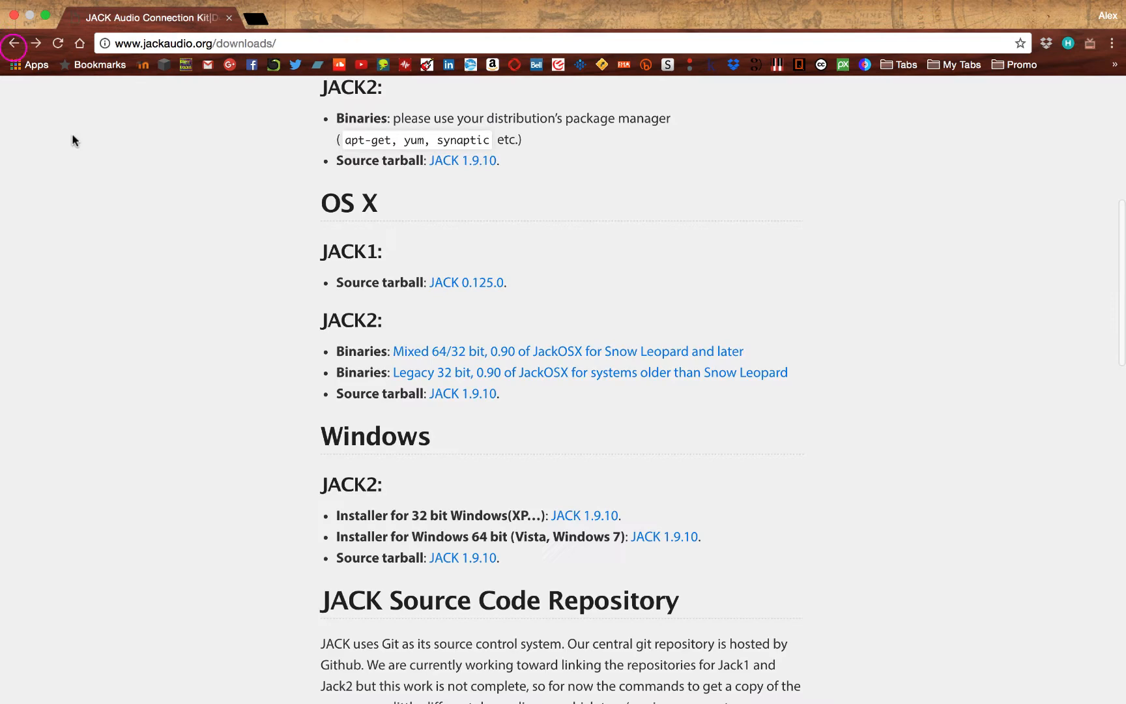
pyautogui.click(438, 372)
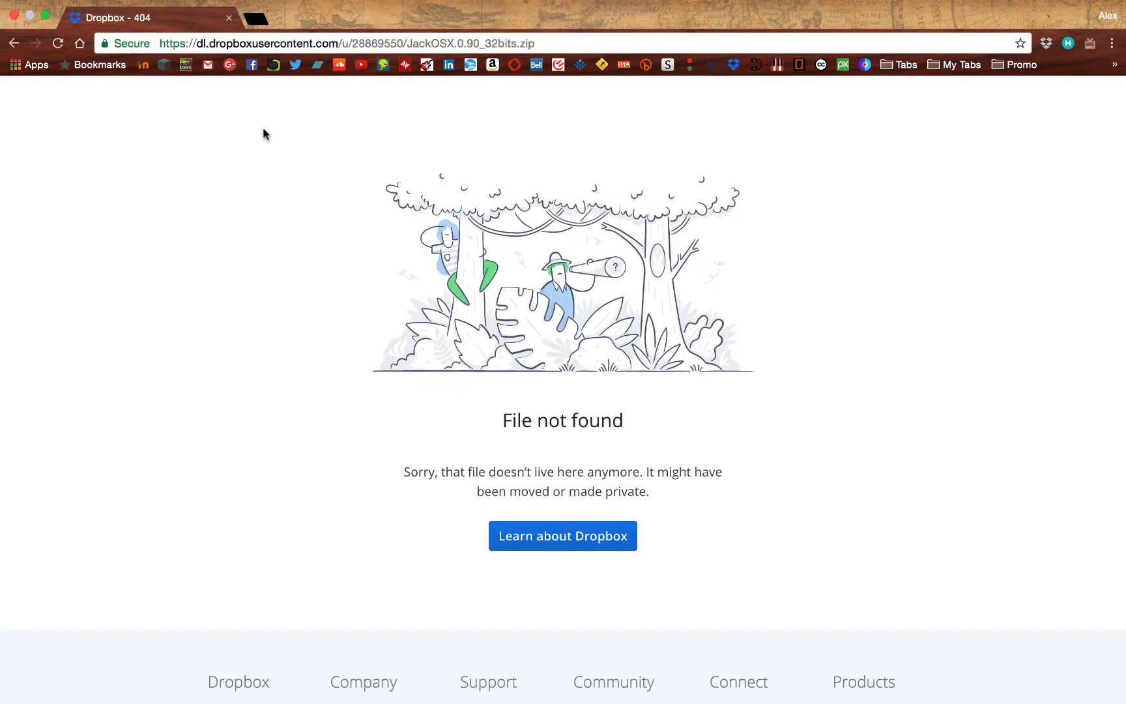
pyautogui.click(14, 43)
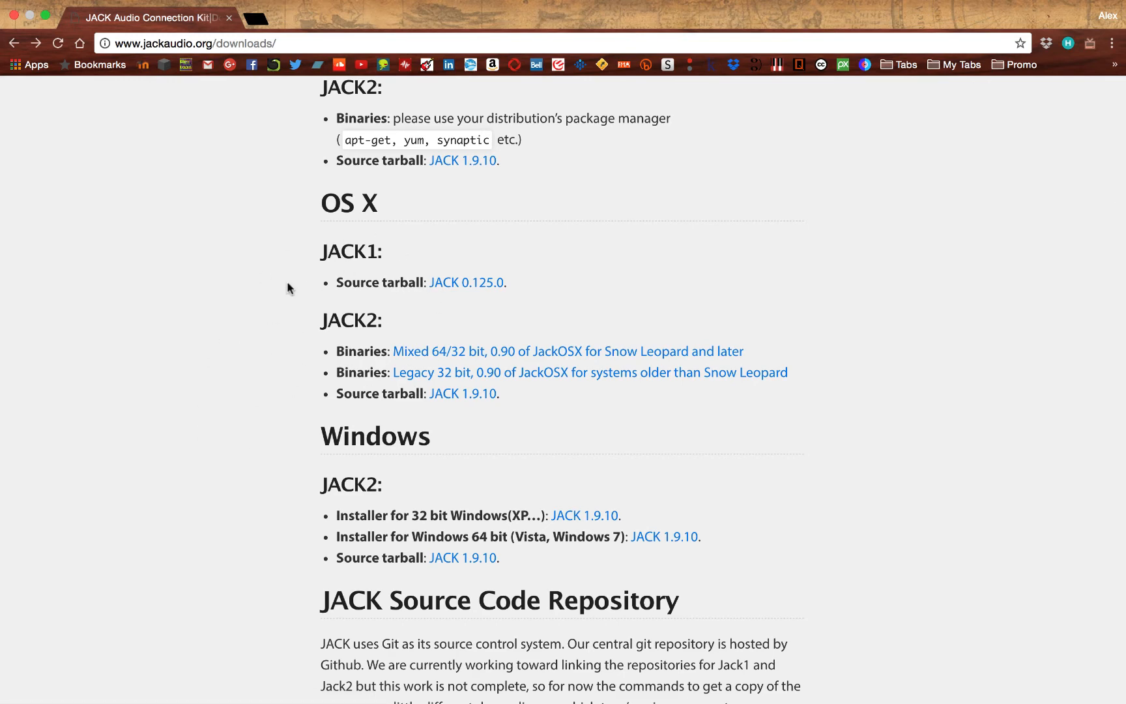
# Review the JACK download options for Linux, OS X and Windows on the downloads page
pyautogui.scroll(7, 288, 288)
pyautogui.scroll(-3, 289, 289)
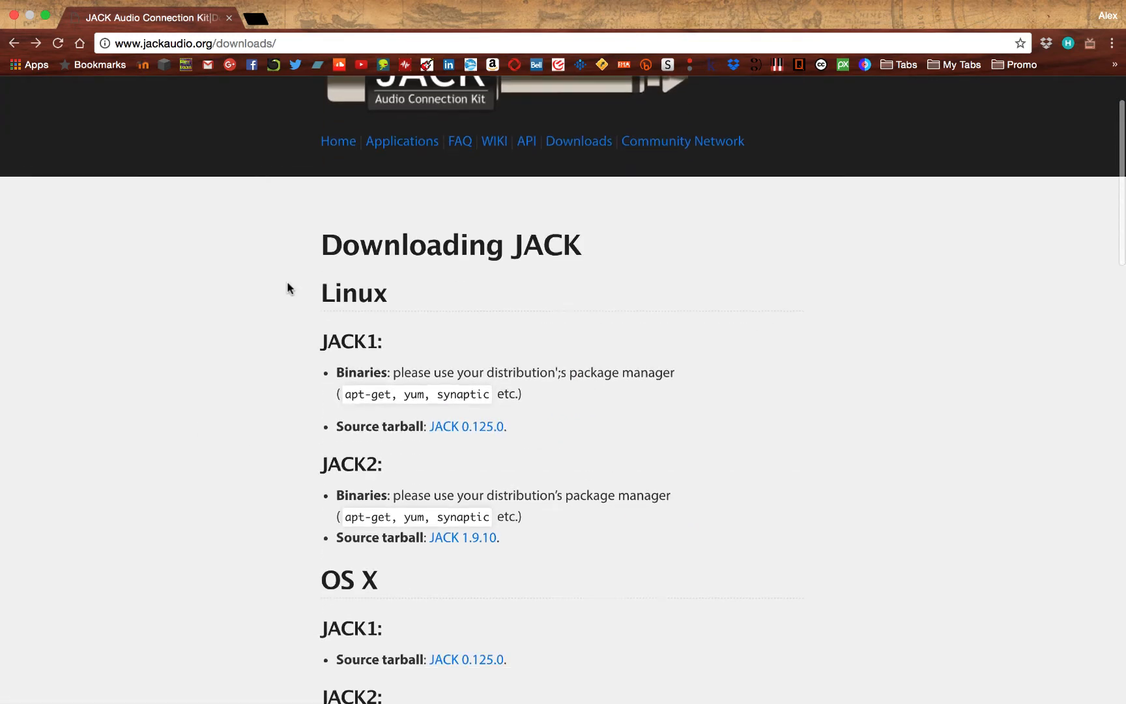
pyautogui.scroll(3, 288, 288)
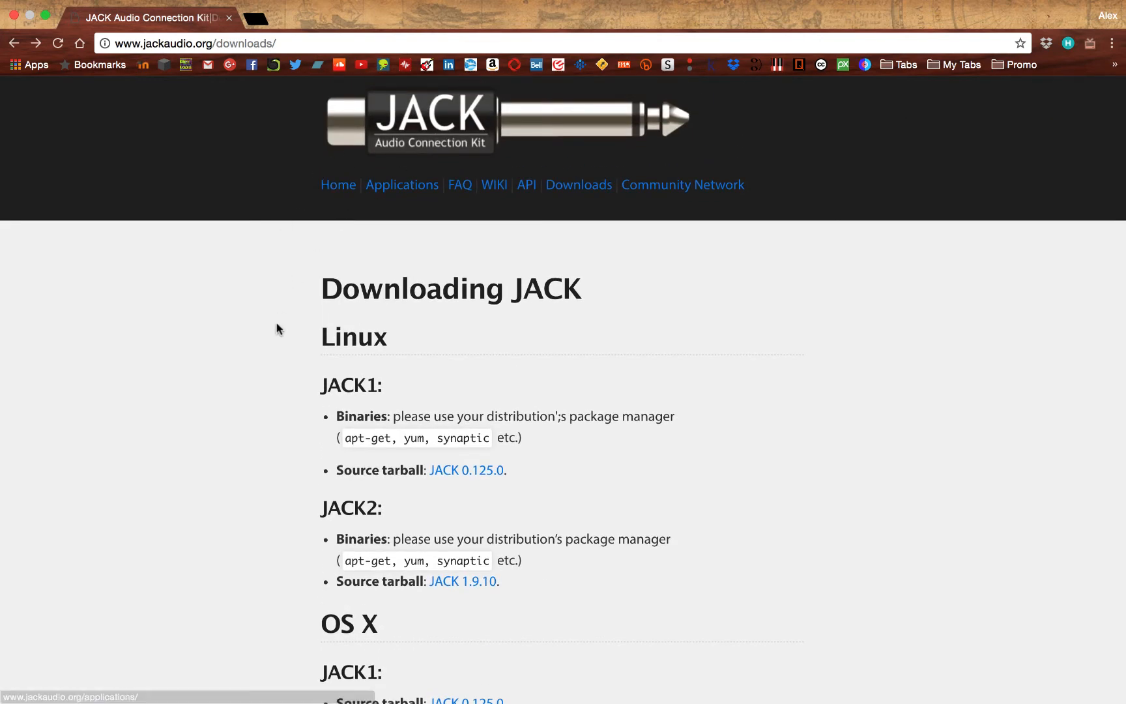
pyautogui.scroll(-3, 273, 342)
pyautogui.scroll(-5, 272, 341)
pyautogui.scroll(1, 272, 341)
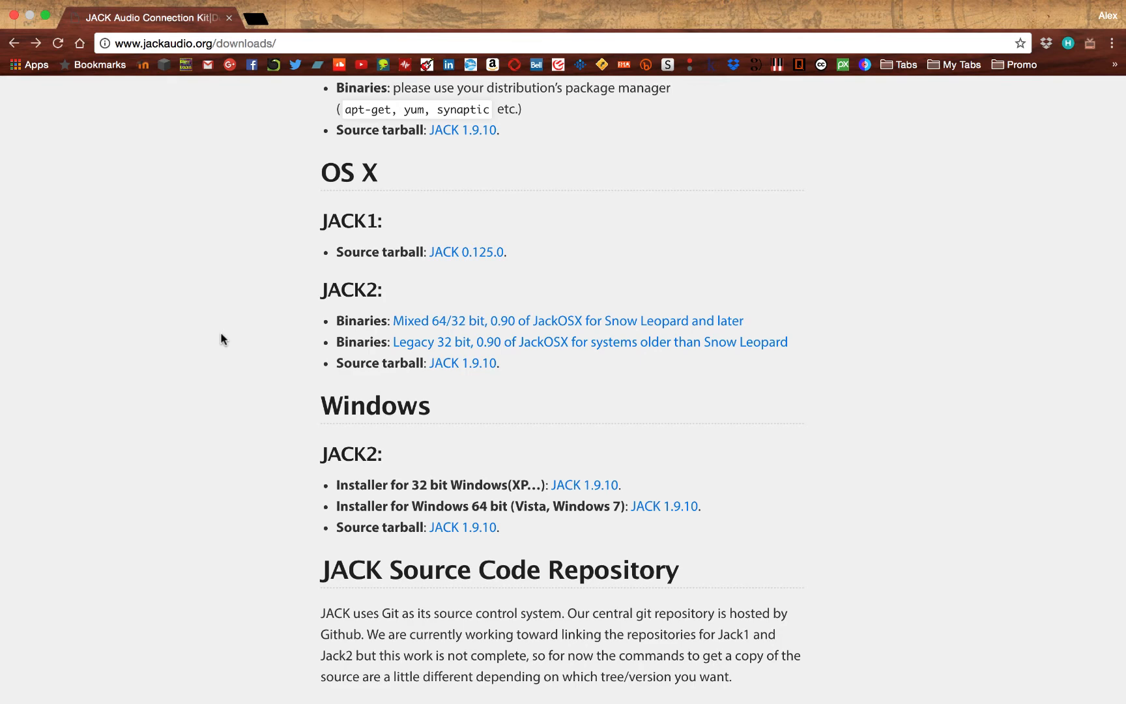
pyautogui.hotkey('ctrl', 'Left')
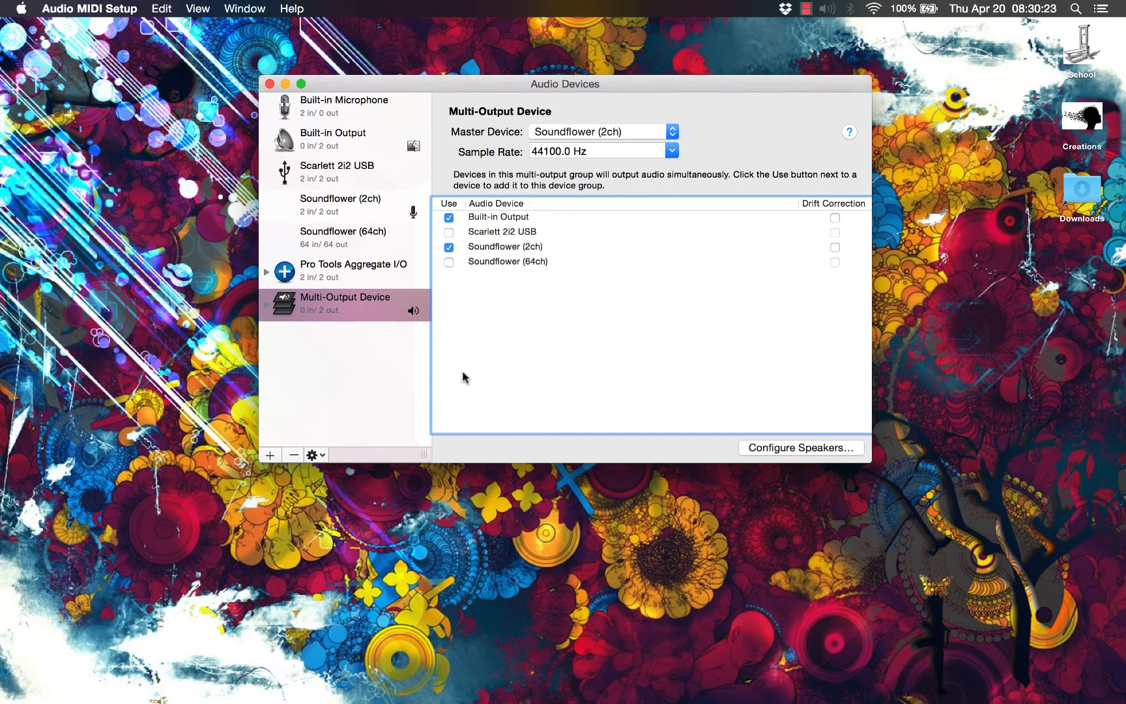
pyautogui.hotkey('ctrl', 'Right')
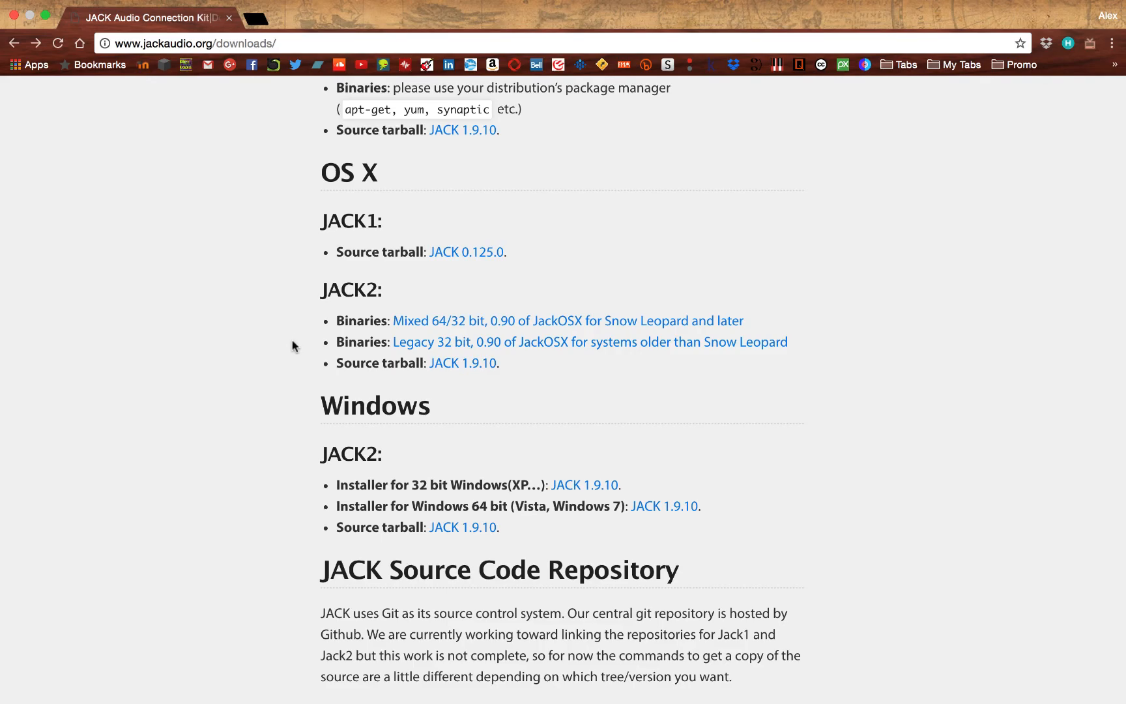
pyautogui.press('super+Tab')
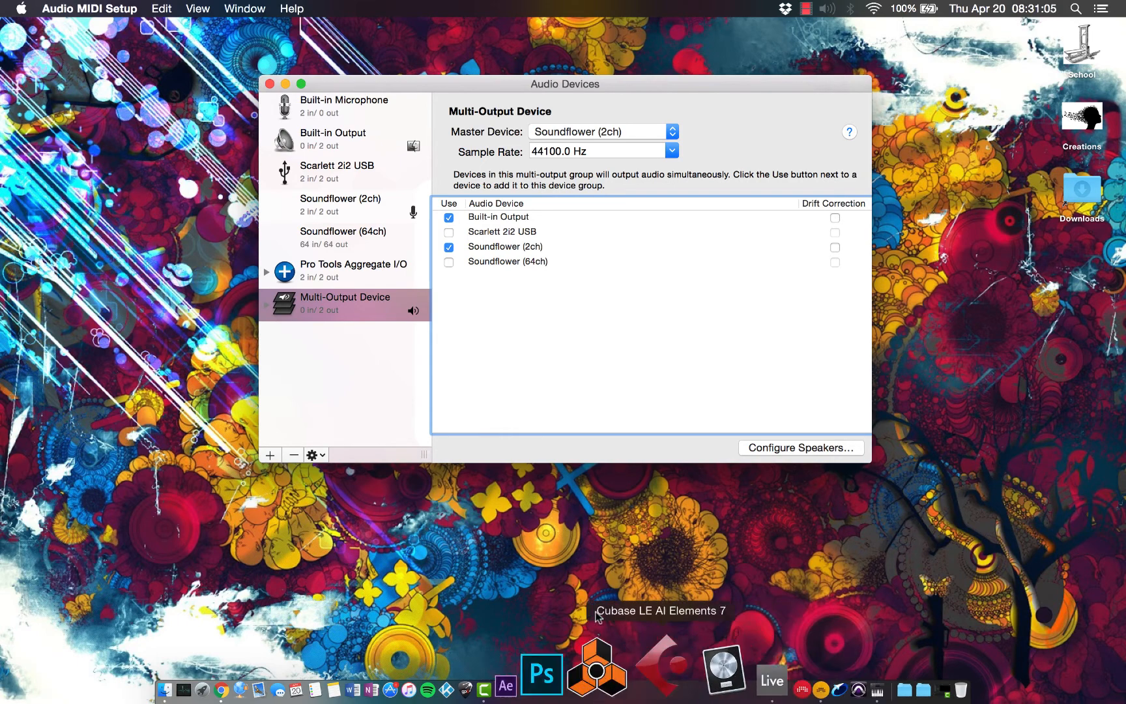
# Switch to Bitwig Studio, reduce the height of the Audio 1 track and review the recorded clip from its start
pyautogui.hotkey('ctrl', 'Right')
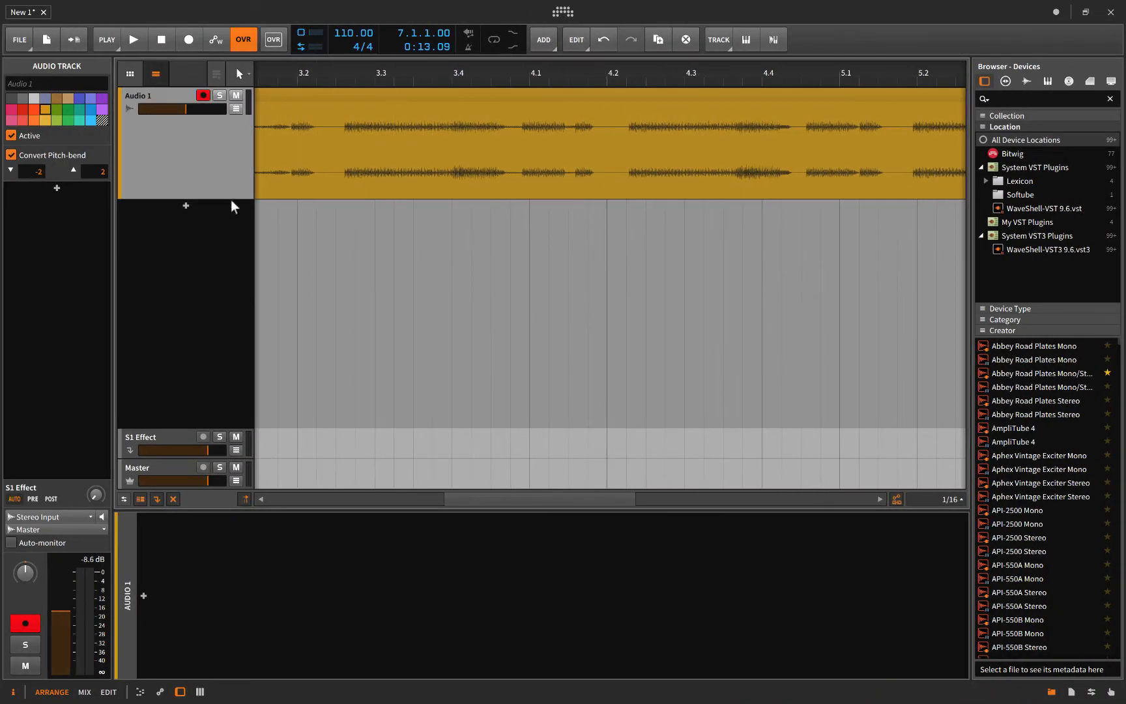
pyautogui.moveTo(230, 198); pyautogui.dragTo(229, 156)
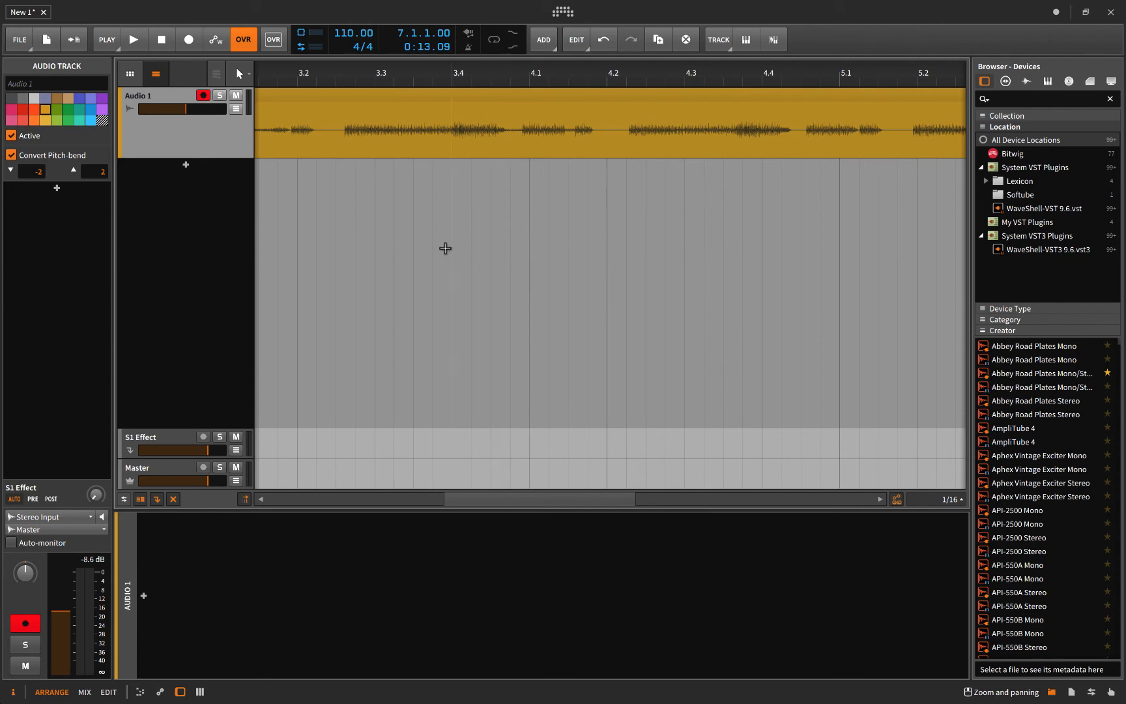
pyautogui.hscroll(-2, 446, 249)
pyautogui.hscroll(-3, 445, 249)
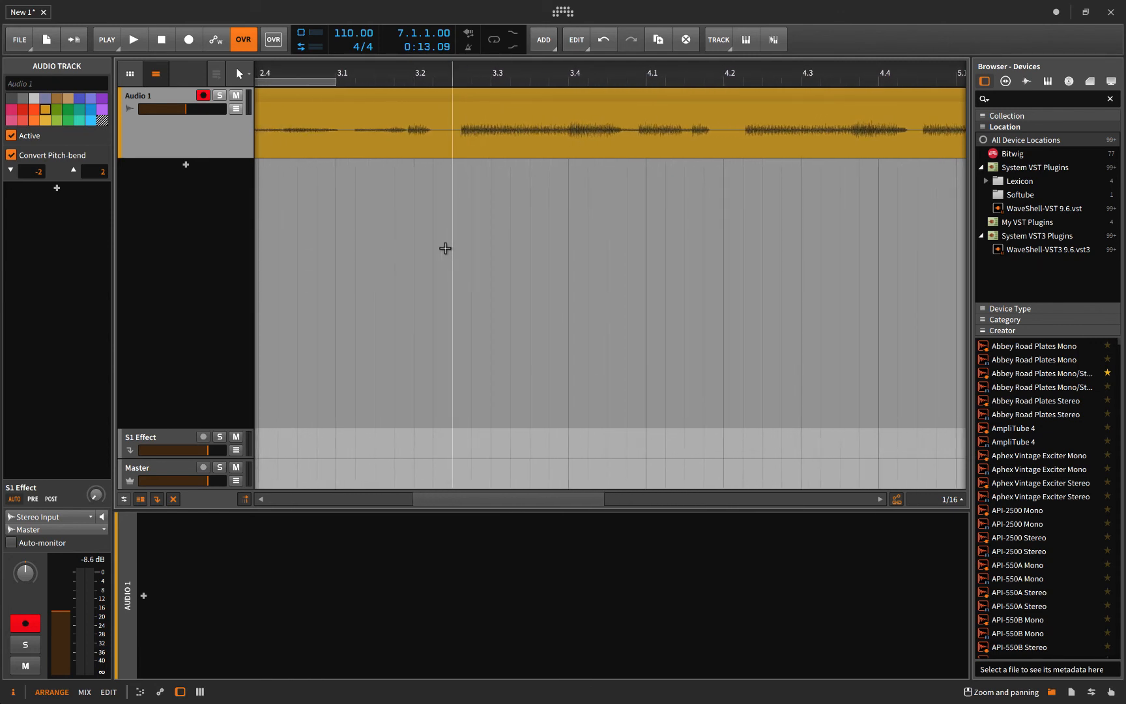
pyautogui.hscroll(-20, 446, 249)
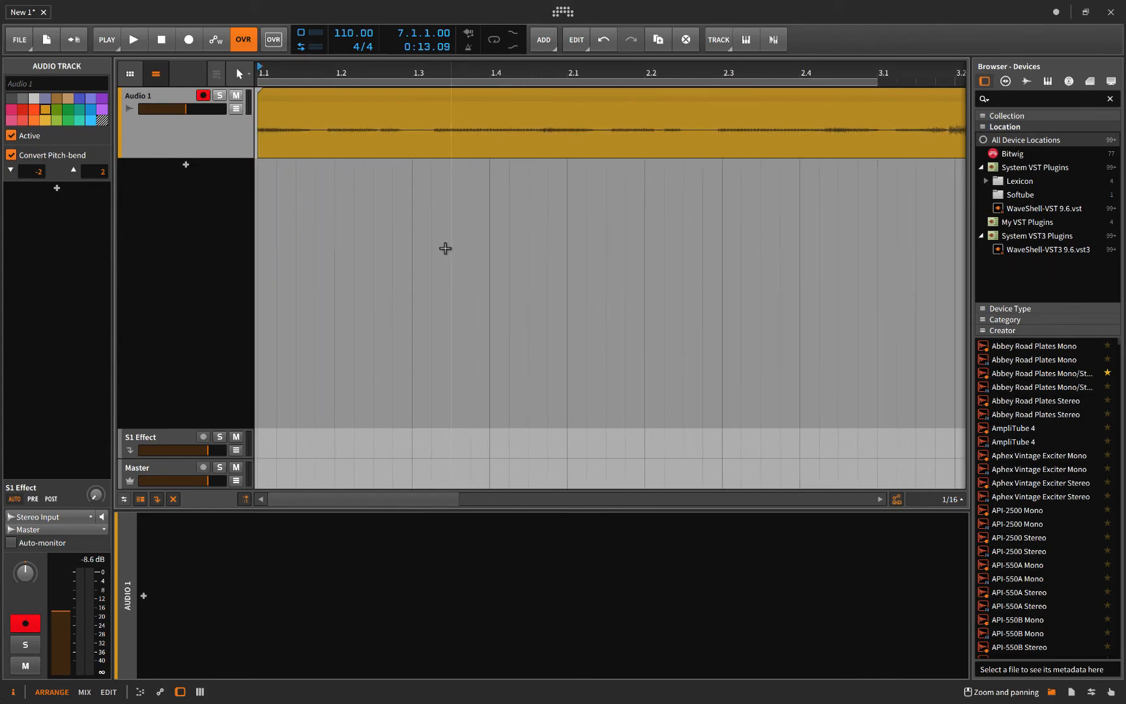
pyautogui.hscroll(20, 445, 248)
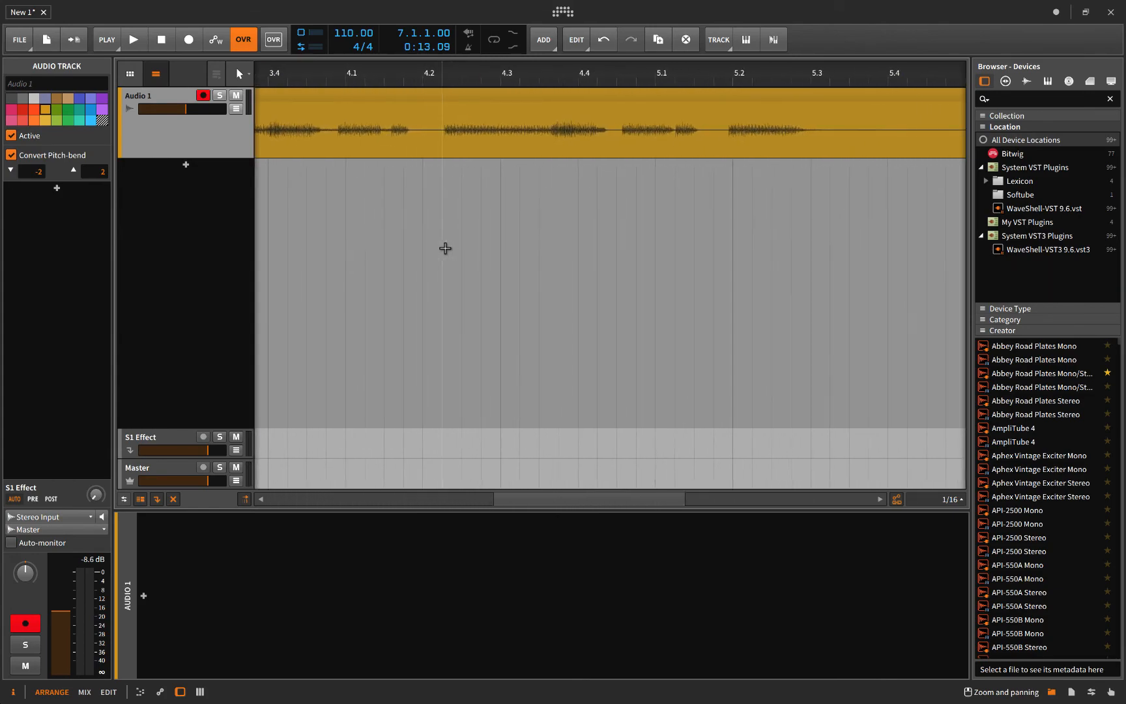
pyautogui.hotkey('ctrl', 'Right')
pyautogui.hotkey('ctrl', 'Left')
pyautogui.hotkey('ctrl', 'Right')
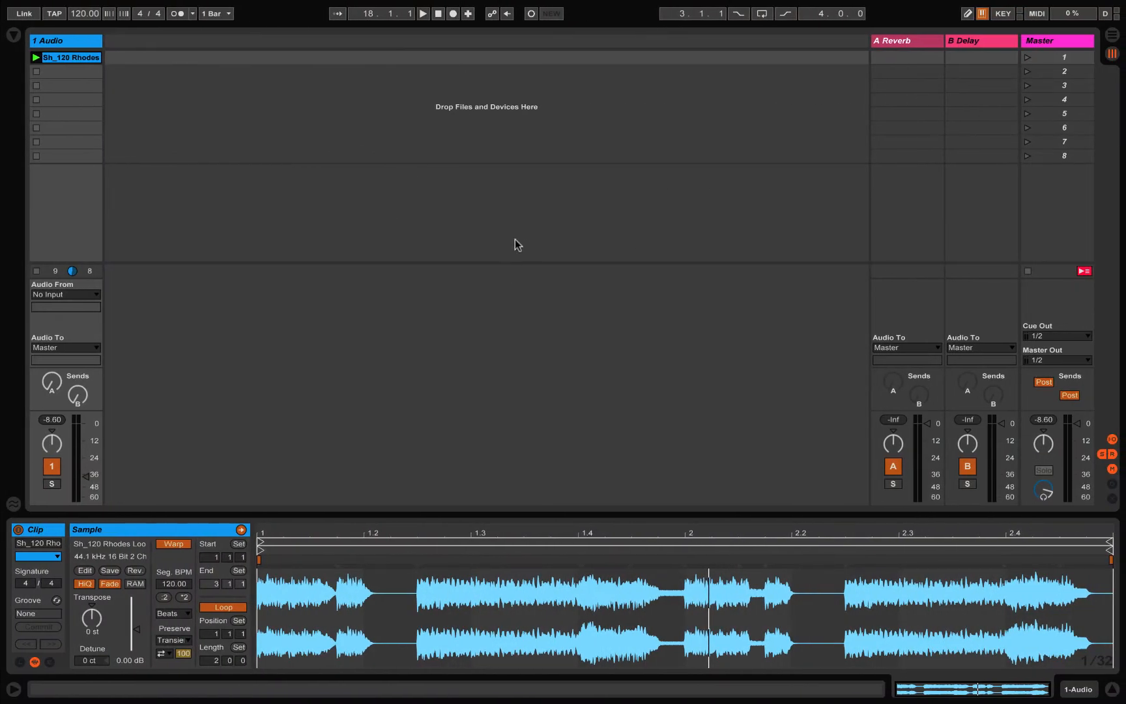
pyautogui.hotkey('ctrl', 'Left')
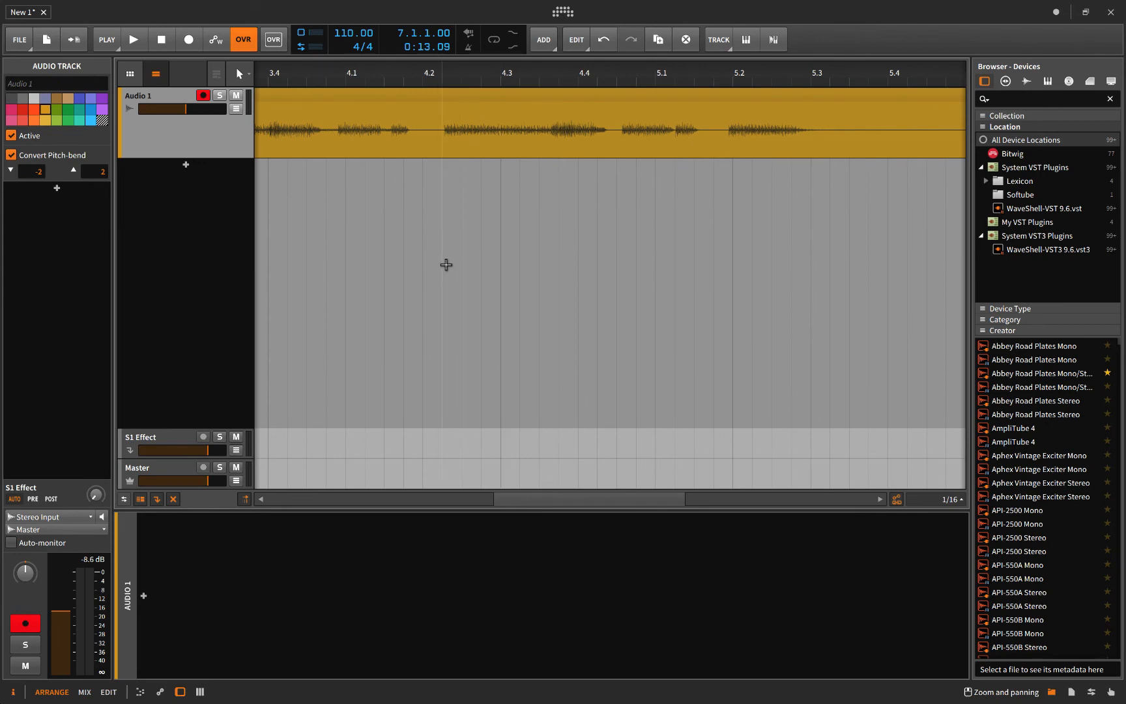
# Open Bitwig Studio's audio settings, and check the Audio Input Device choices in Ableton Live's audio preferences
pyautogui.press('super+comma')
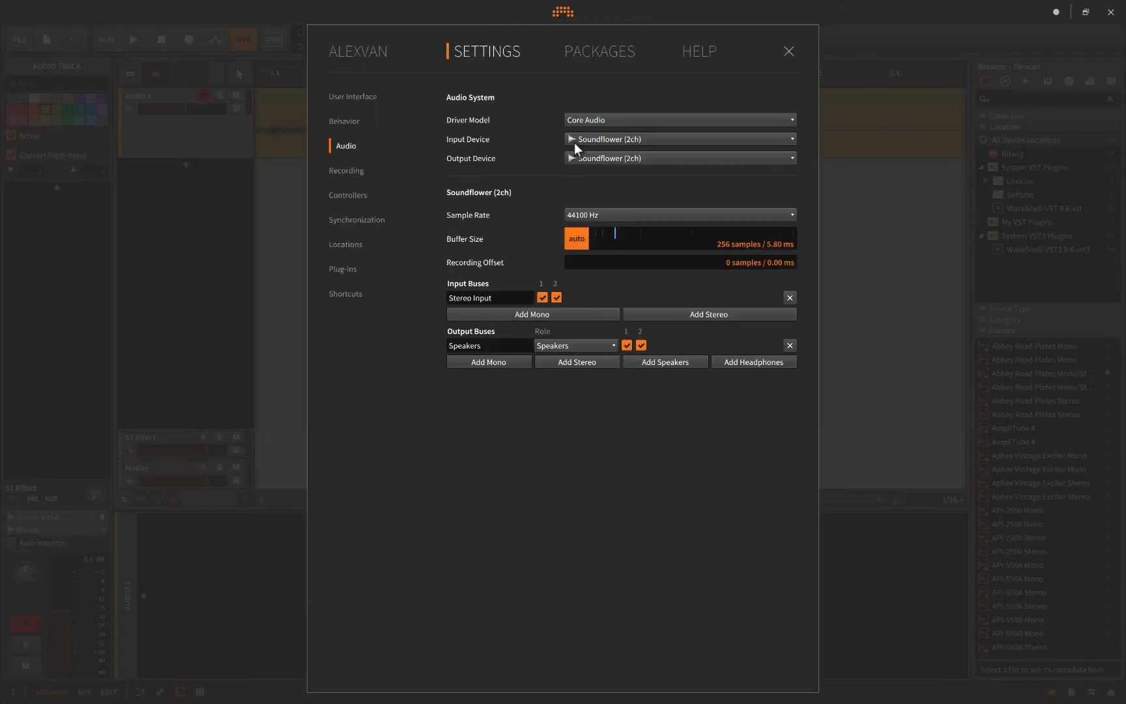
pyautogui.hotkey('ctrl', 'Right')
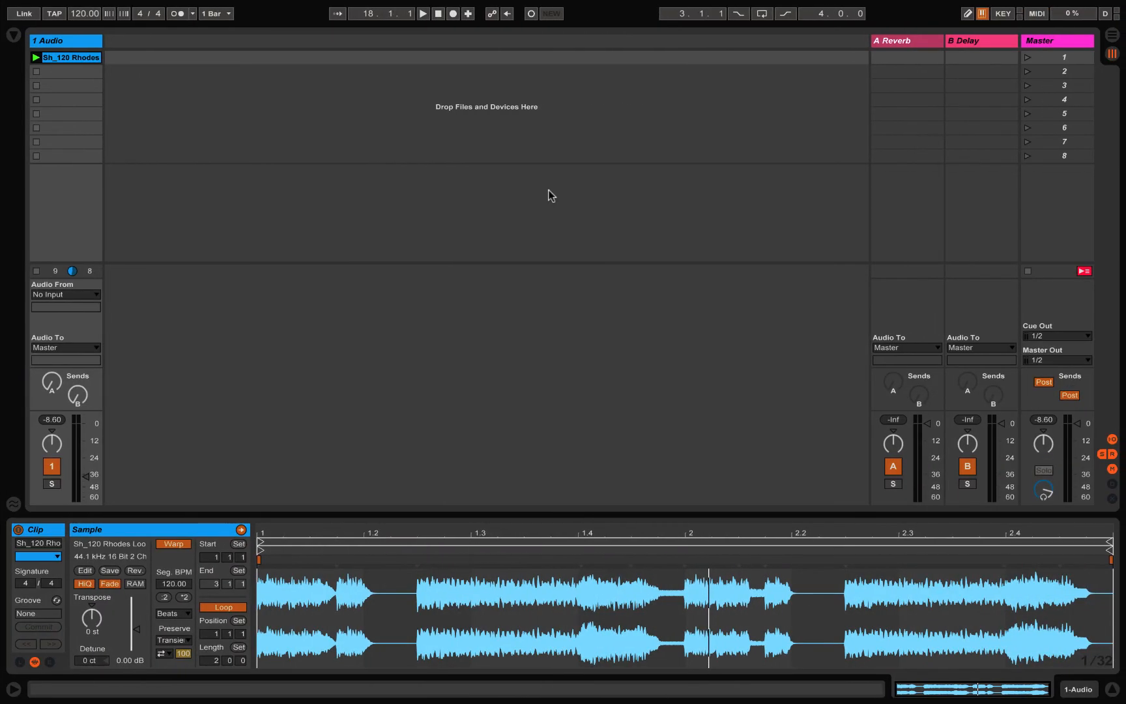
pyautogui.press('super+comma')
pyautogui.click(605, 178)
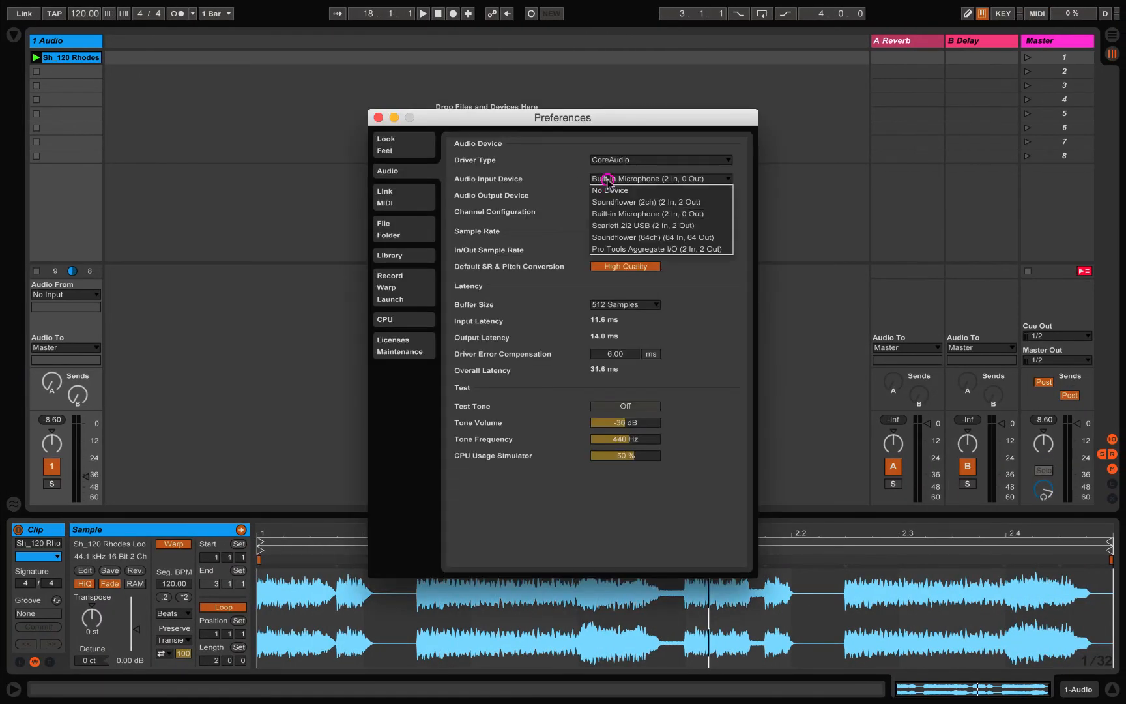
pyautogui.click(558, 184)
# Check the Output Device choices in Bitwig Studio's audio settings and return to the Multi-Output Device in Audio MIDI Setup
pyautogui.hotkey('ctrl', 'Left')
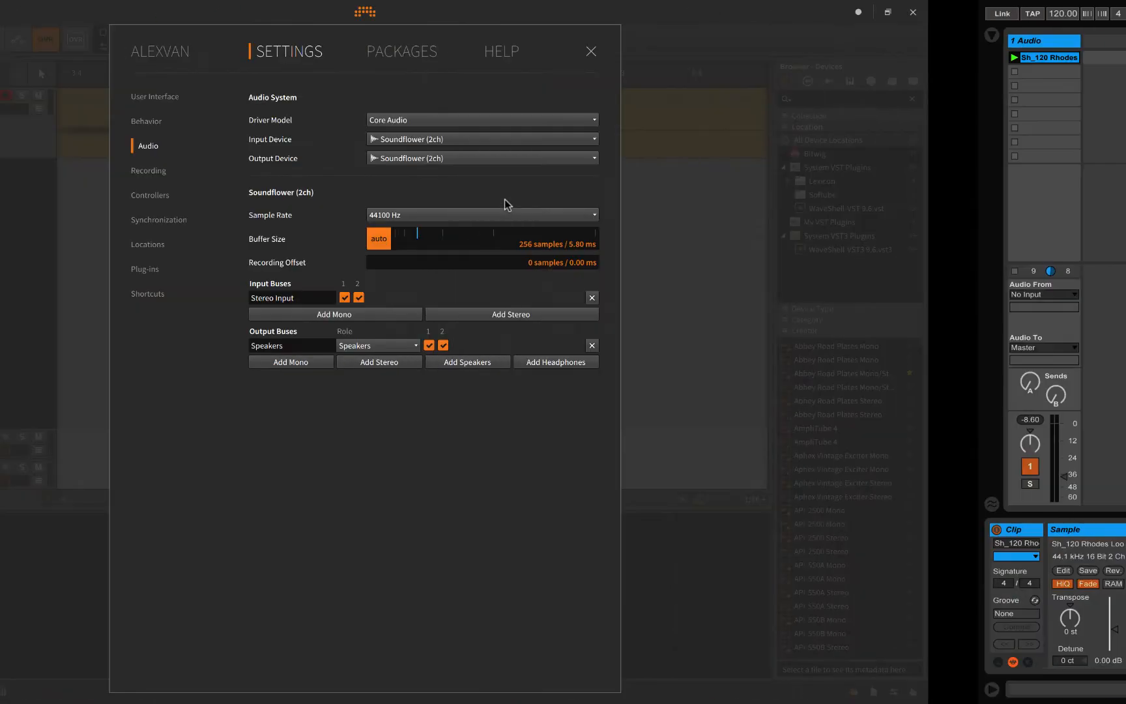
pyautogui.click(580, 159)
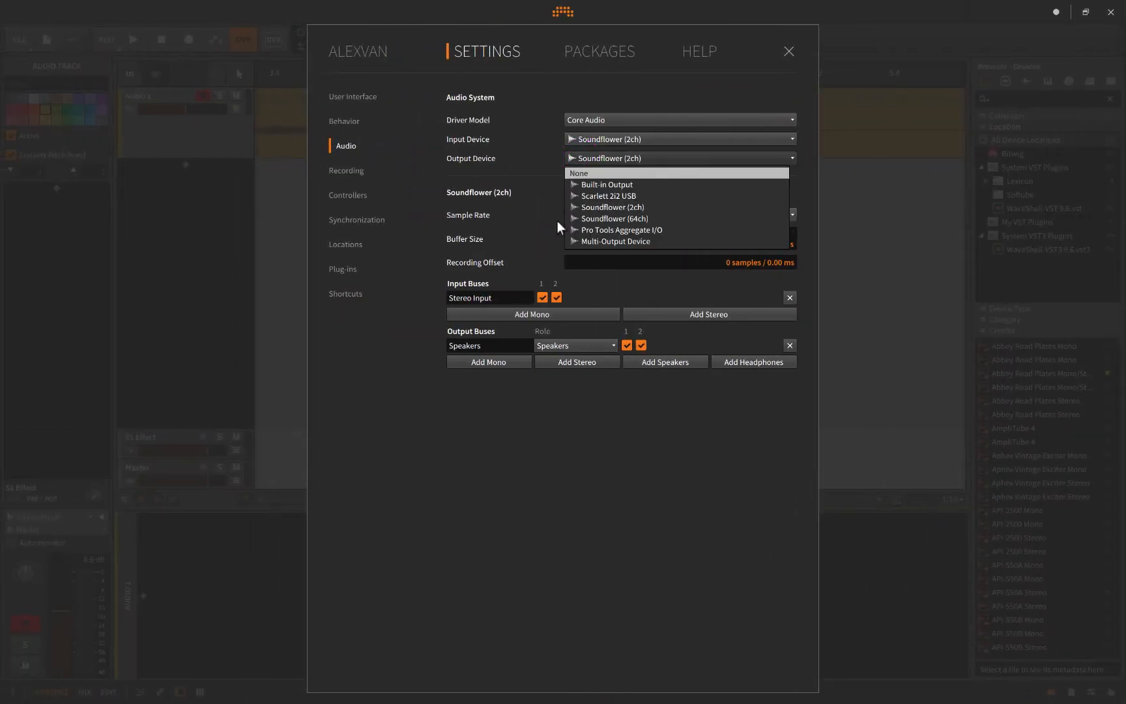
pyautogui.click(528, 153)
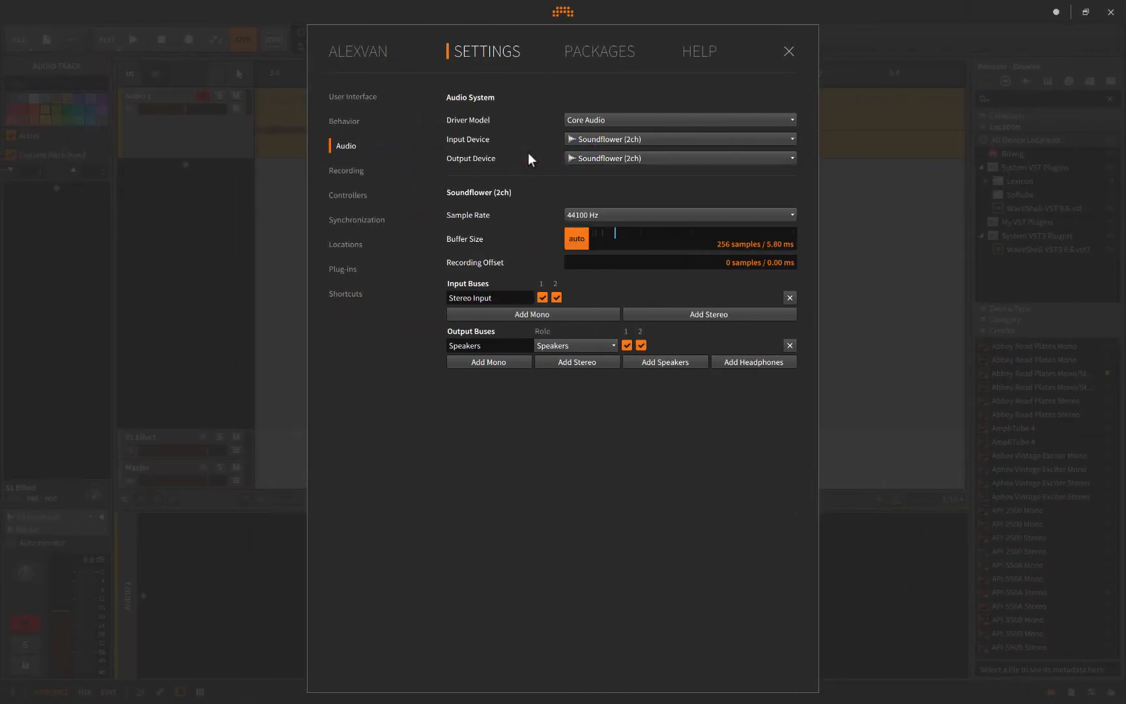
pyautogui.hotkey('ctrl', 'Right')
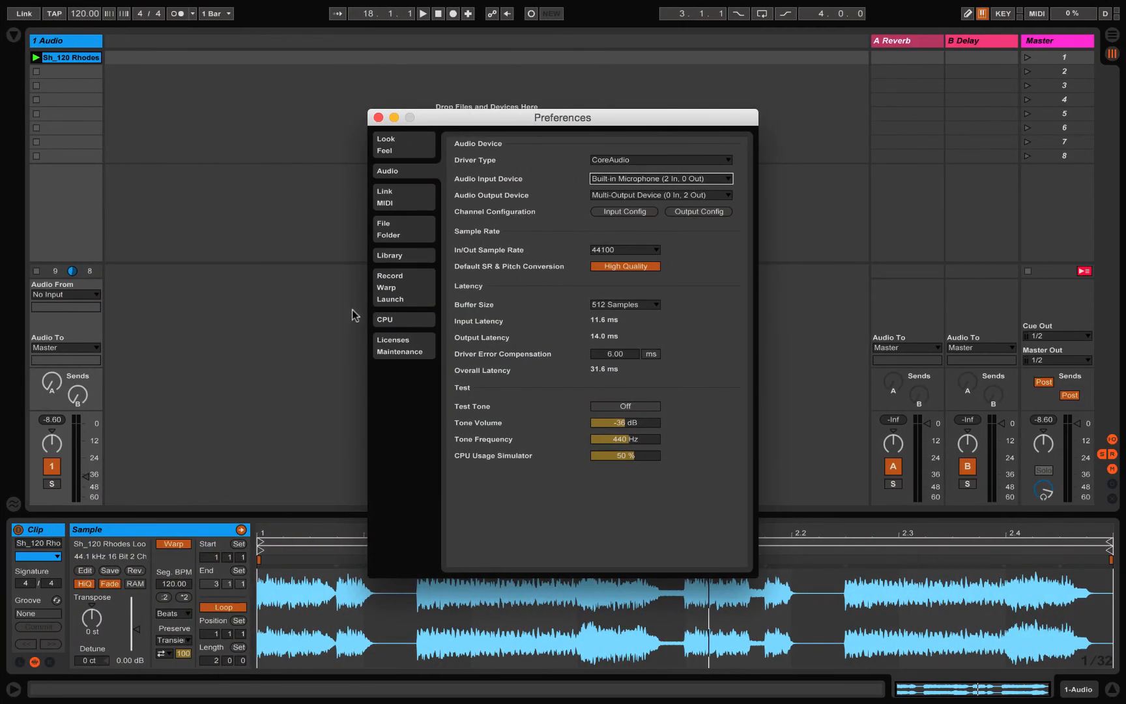
pyautogui.hotkey('ctrl', 'Right')
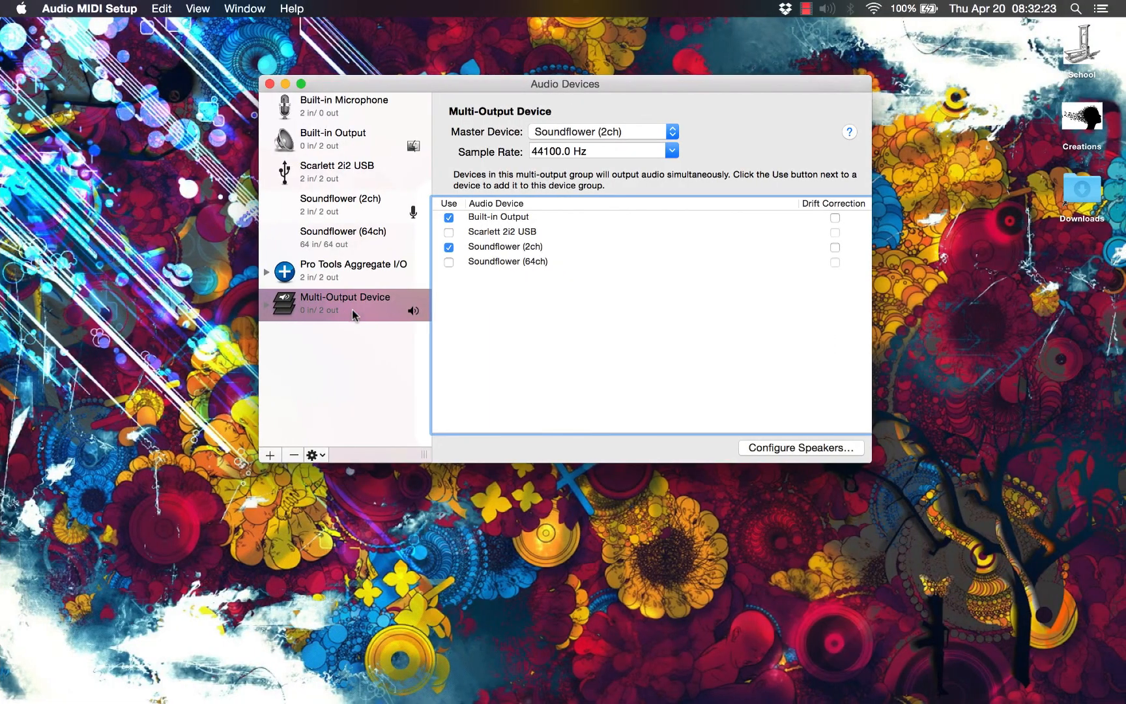